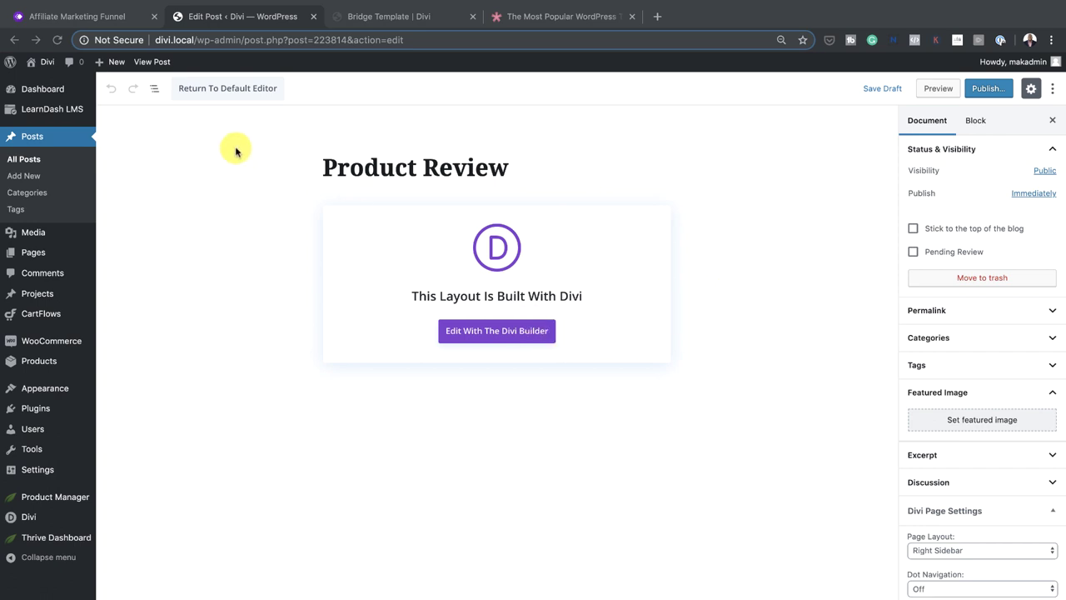
Step: Return the Product Review post to the default editor and embed the YouTube video from the copied URL in a YouTube block
click(230, 88)
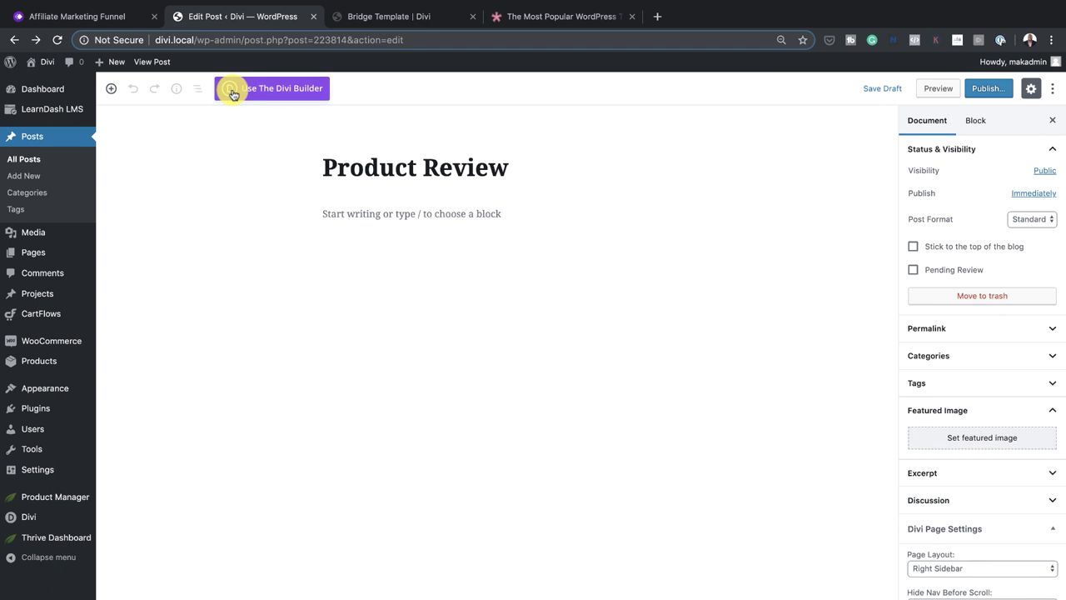
click(348, 213)
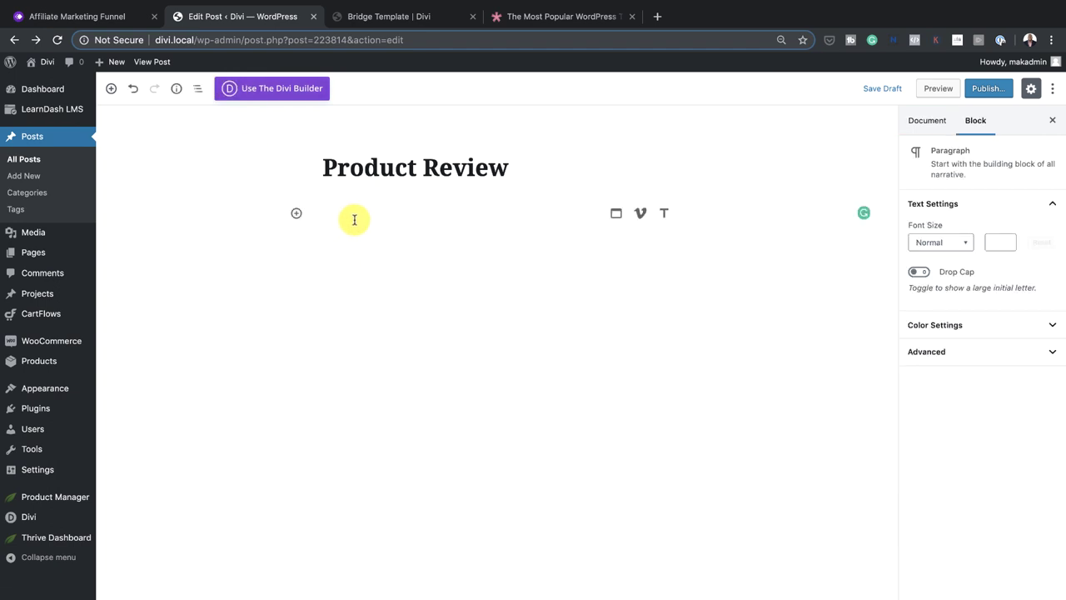
text(/)
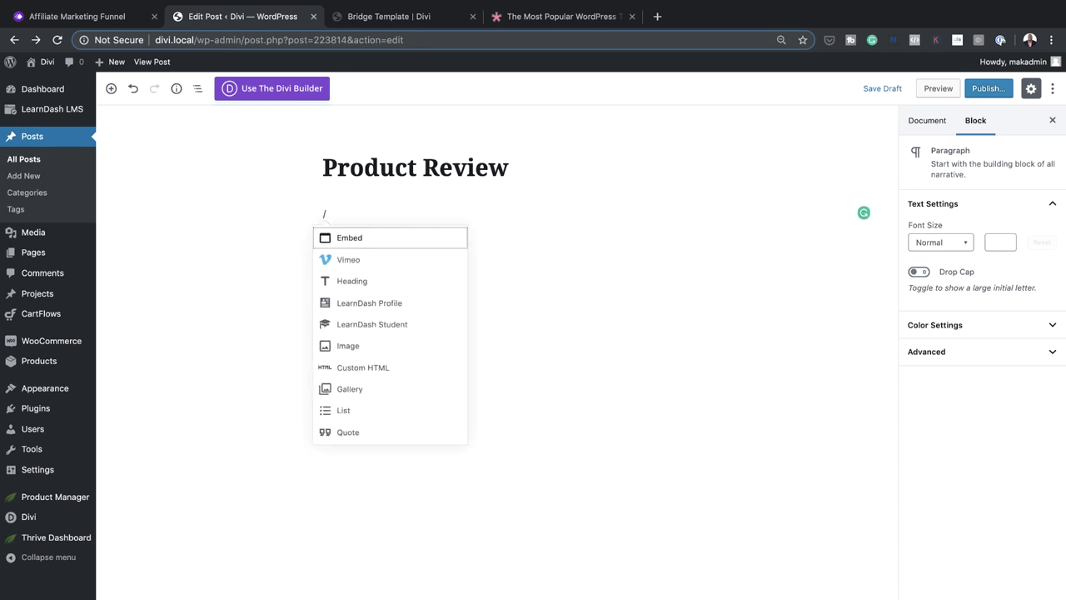
text(youtube)
key(Return)
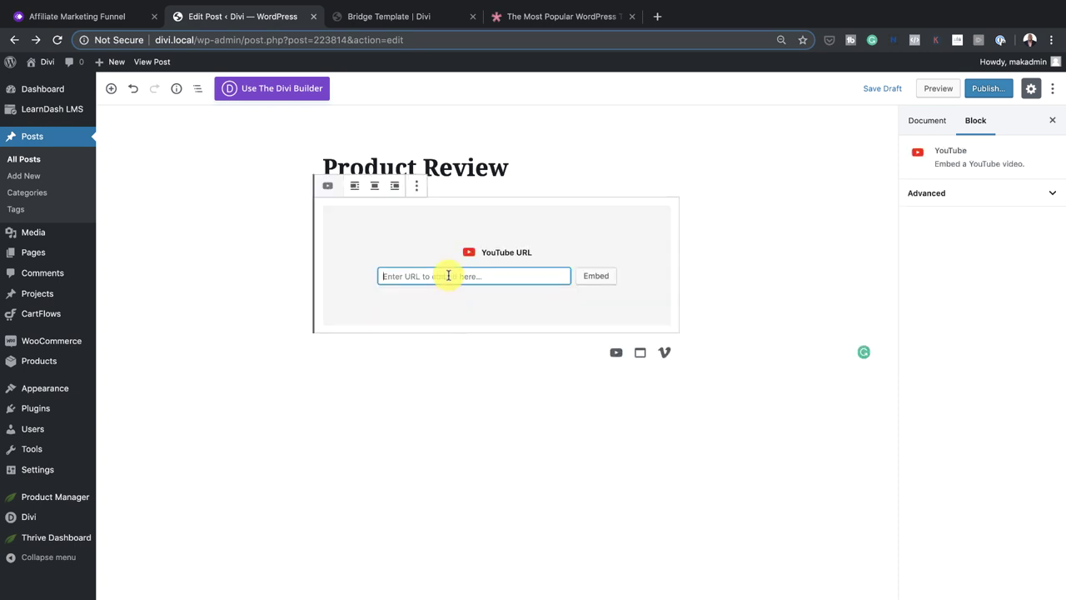
key(super+v)
click(596, 277)
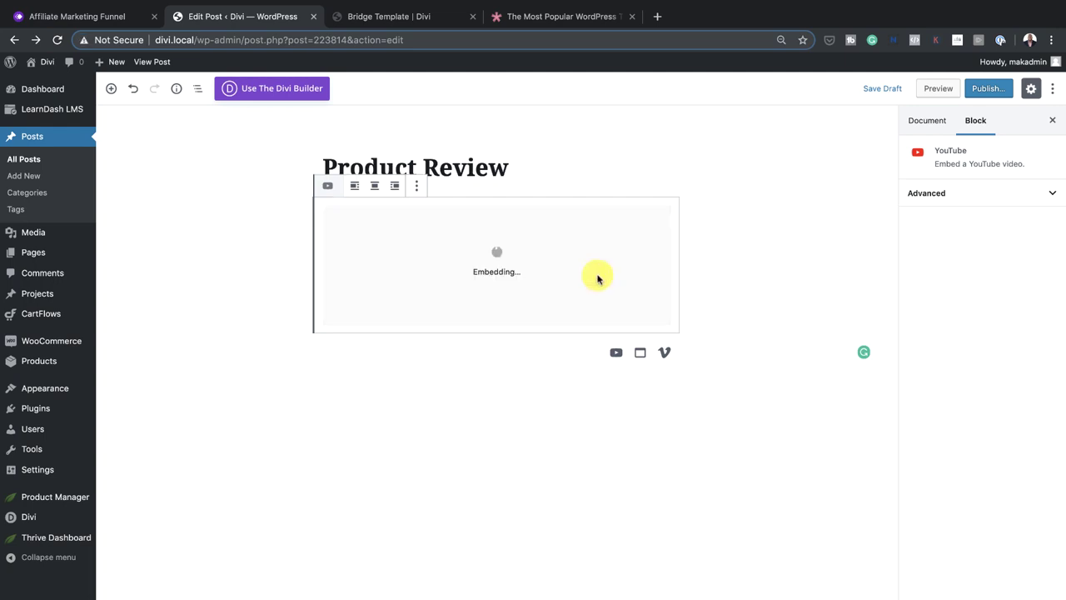
click(712, 400)
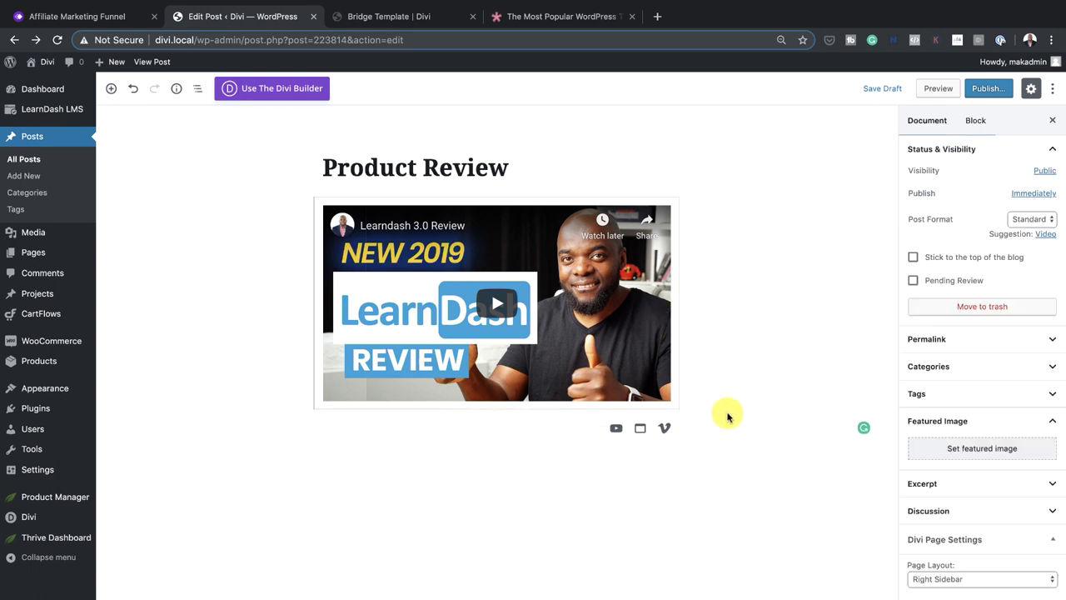
Step: Copy the first three short paragraphs from lorem2.com into the post below the video and publish the post
click(394, 432)
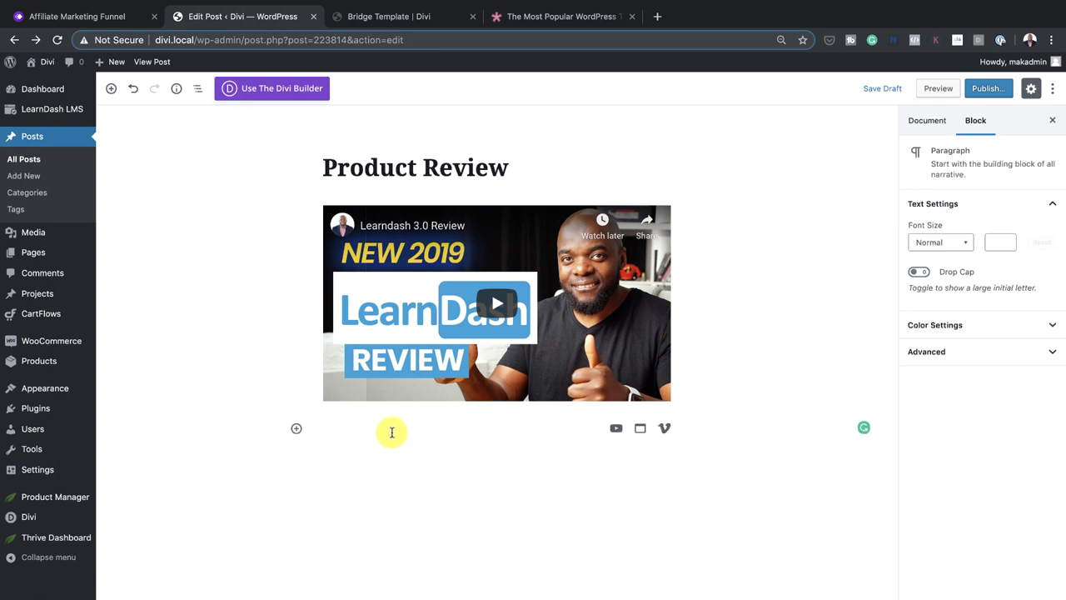
click(656, 16)
text(lor)
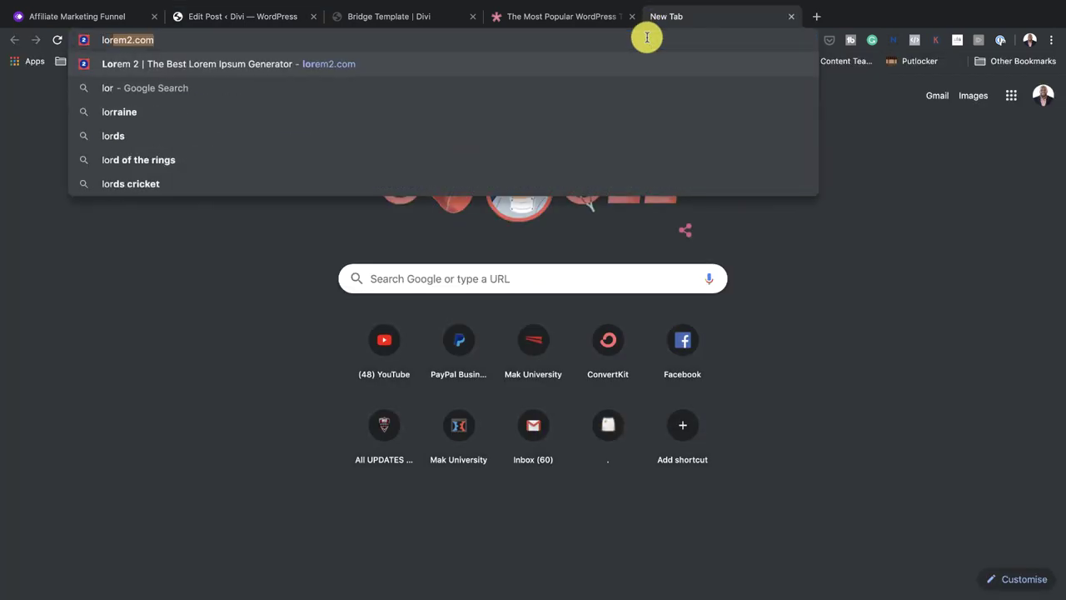
text(em)
key(Return)
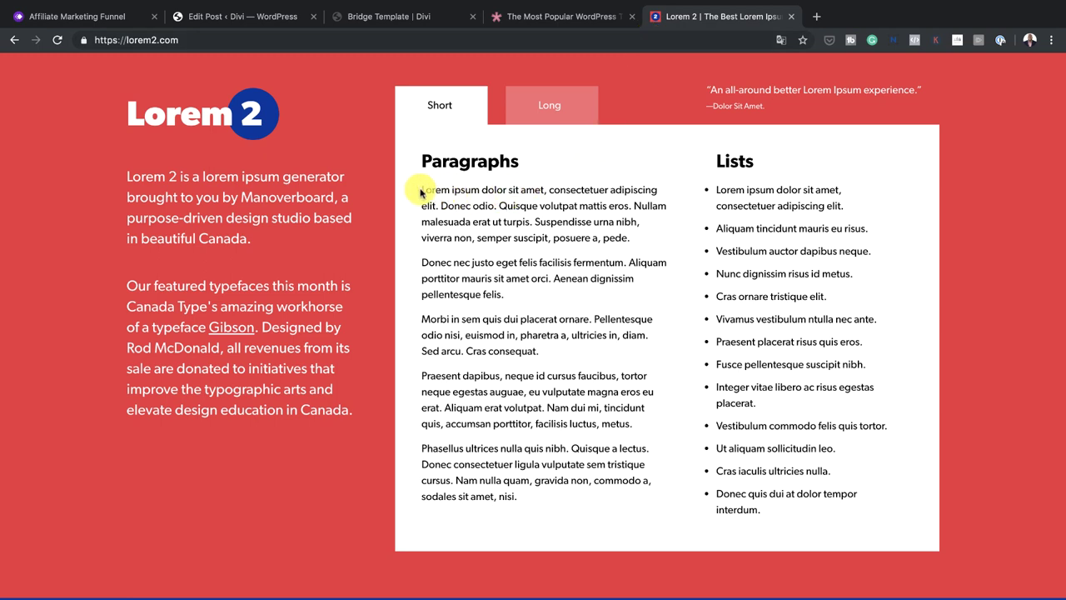
drag(422, 192, 547, 356)
click(215, 16)
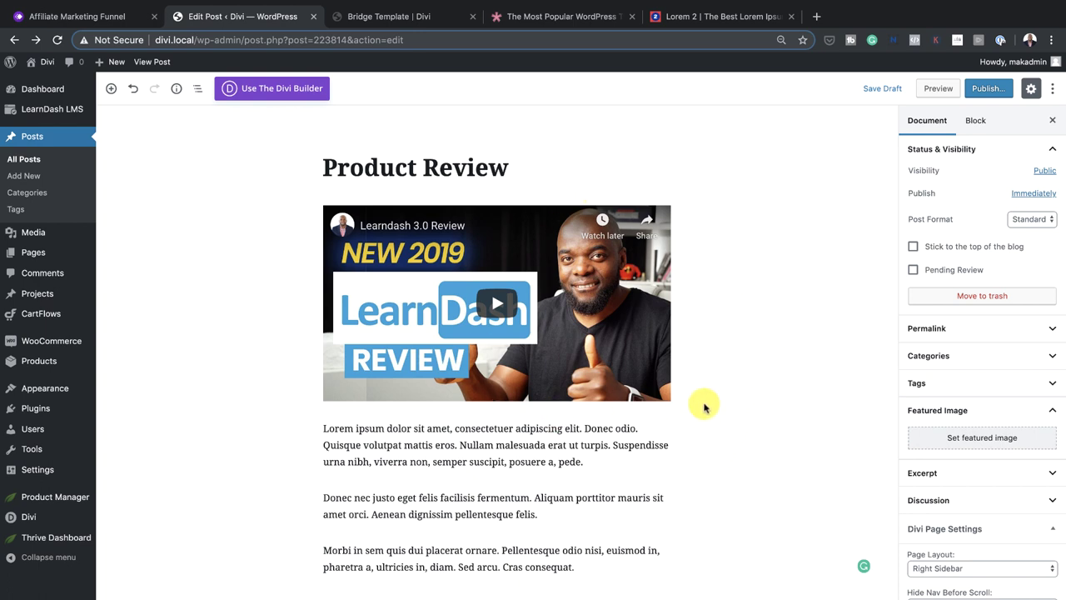
click(990, 91)
click(992, 90)
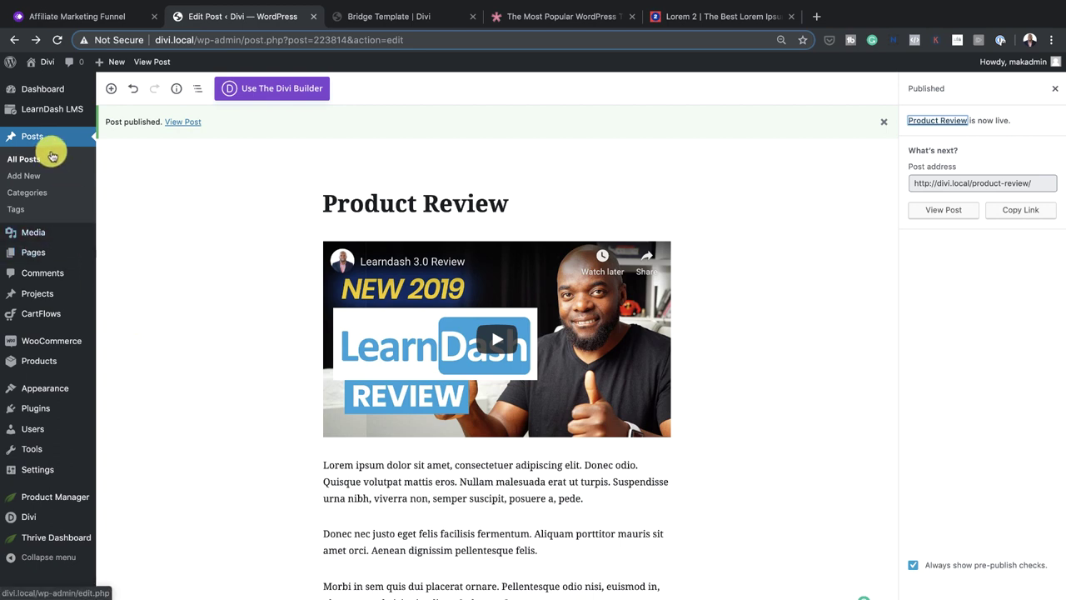
Step: Create a new page in a separate tab with the title "Product Aff" and the Blank Page template
mouse_move(37, 252)
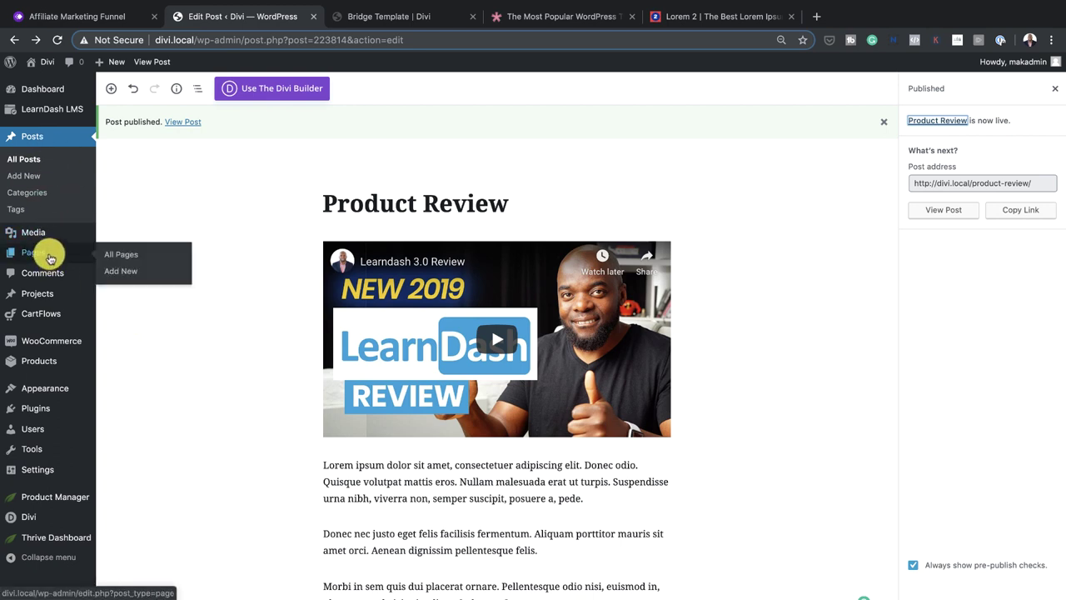
super+click(131, 273)
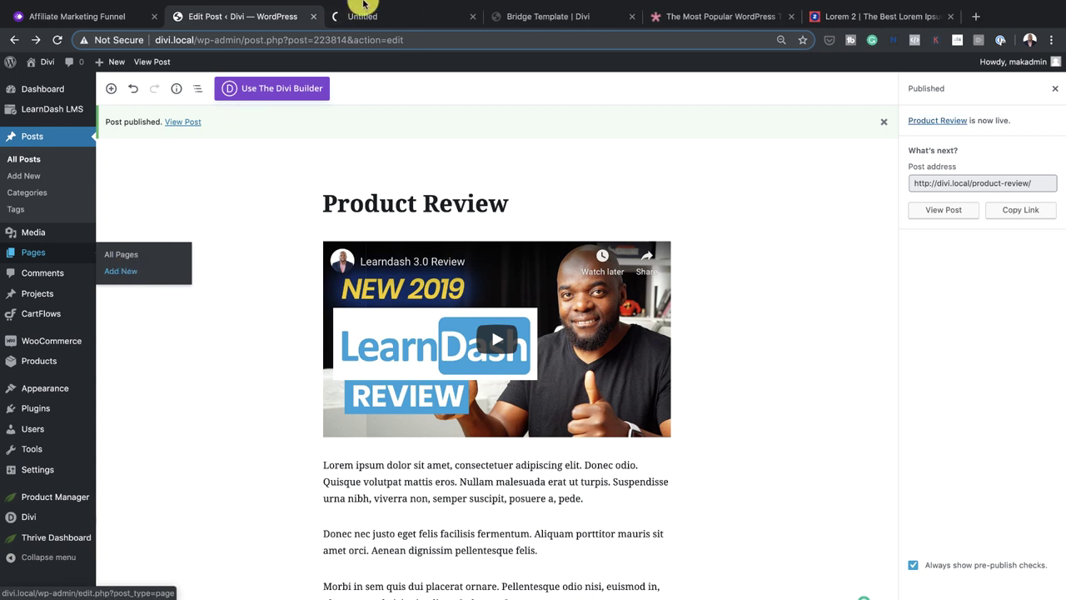
click(389, 18)
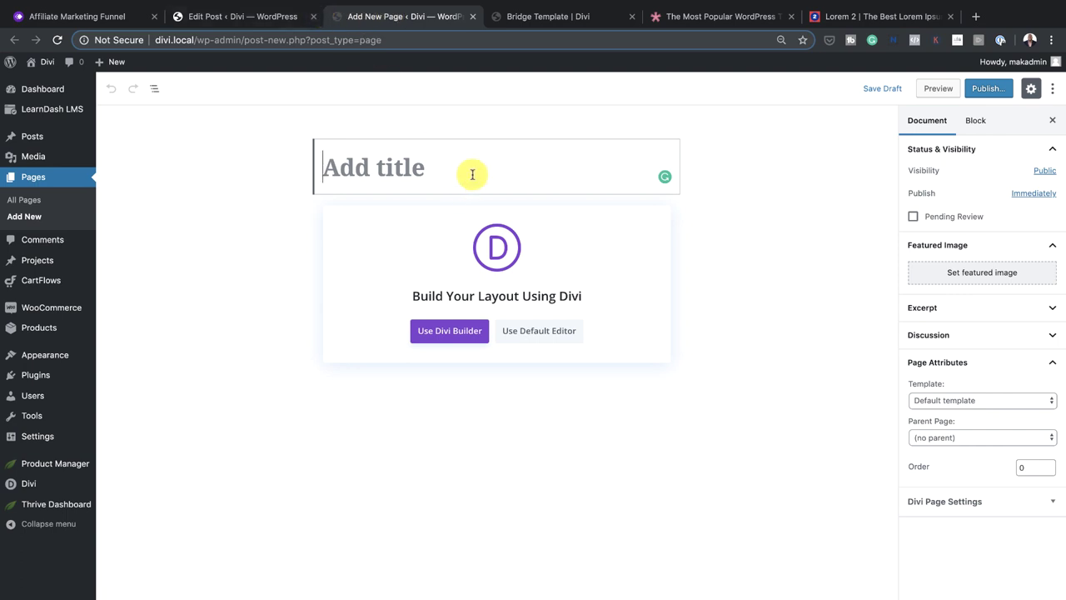
text(P)
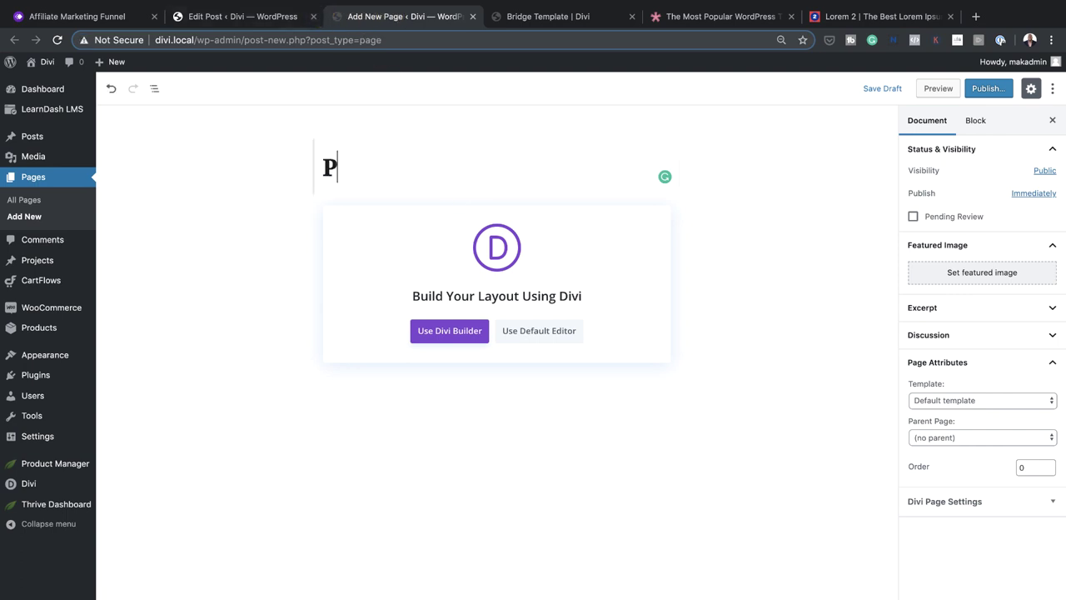
text(roduct A)
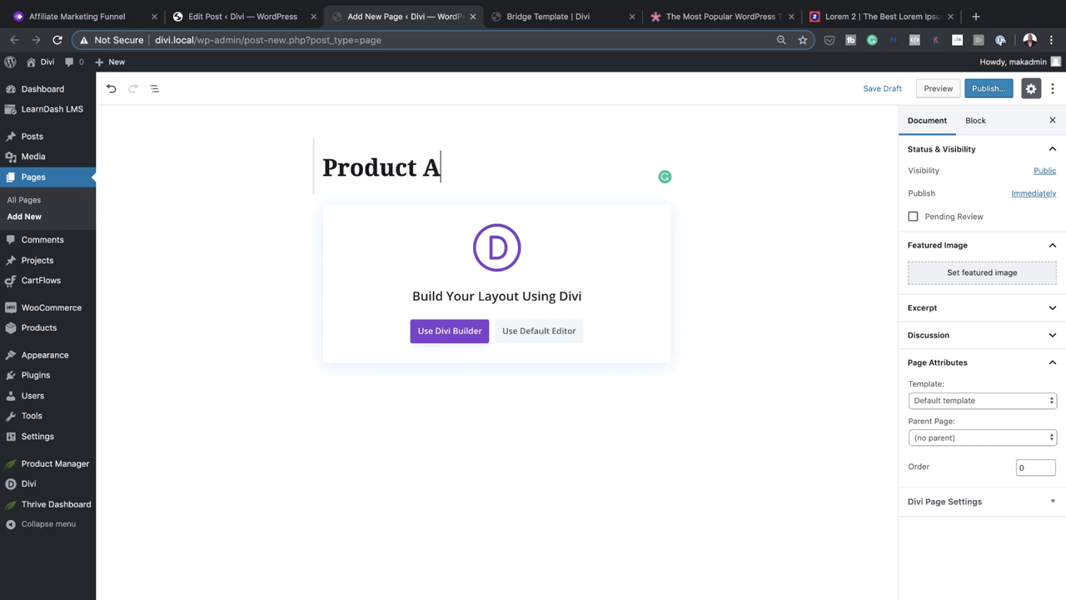
text(ff)
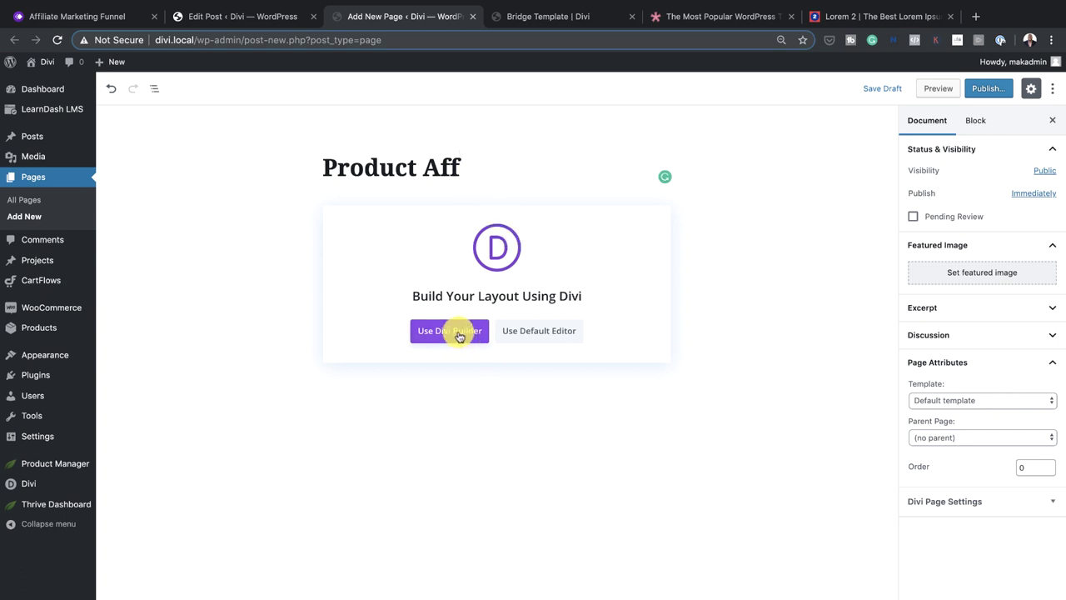
click(949, 400)
click(949, 410)
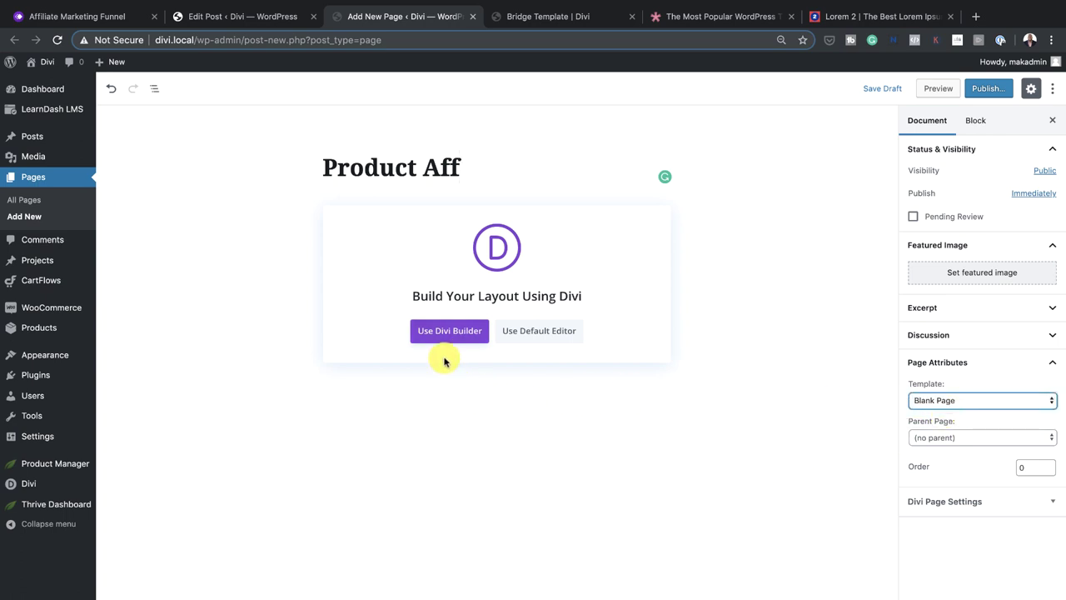
Step: Open the new page in the Divi Builder, building from scratch without inserting a row
click(449, 338)
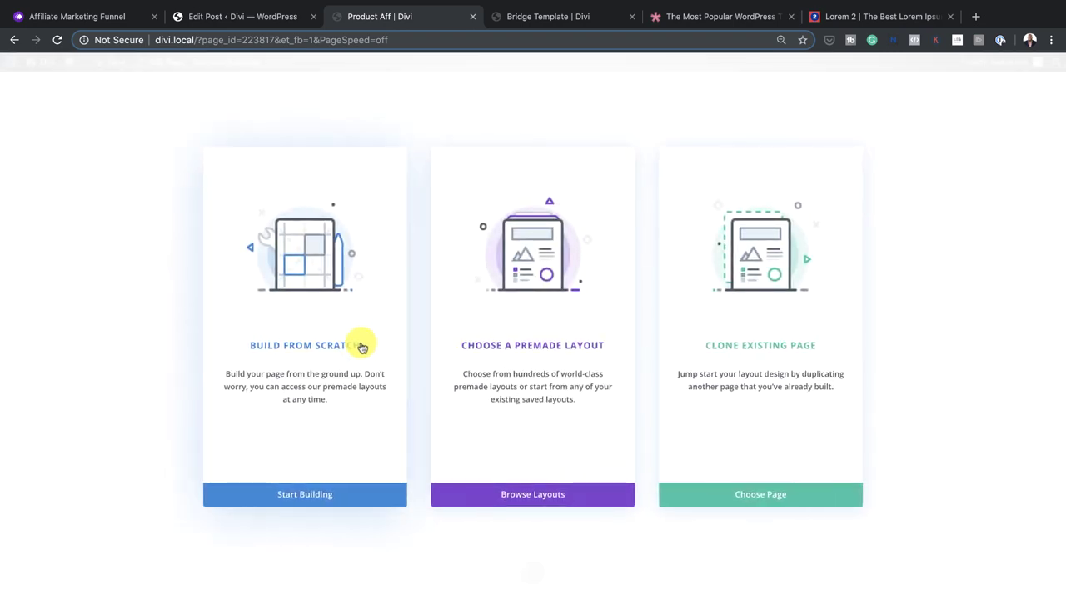
click(362, 348)
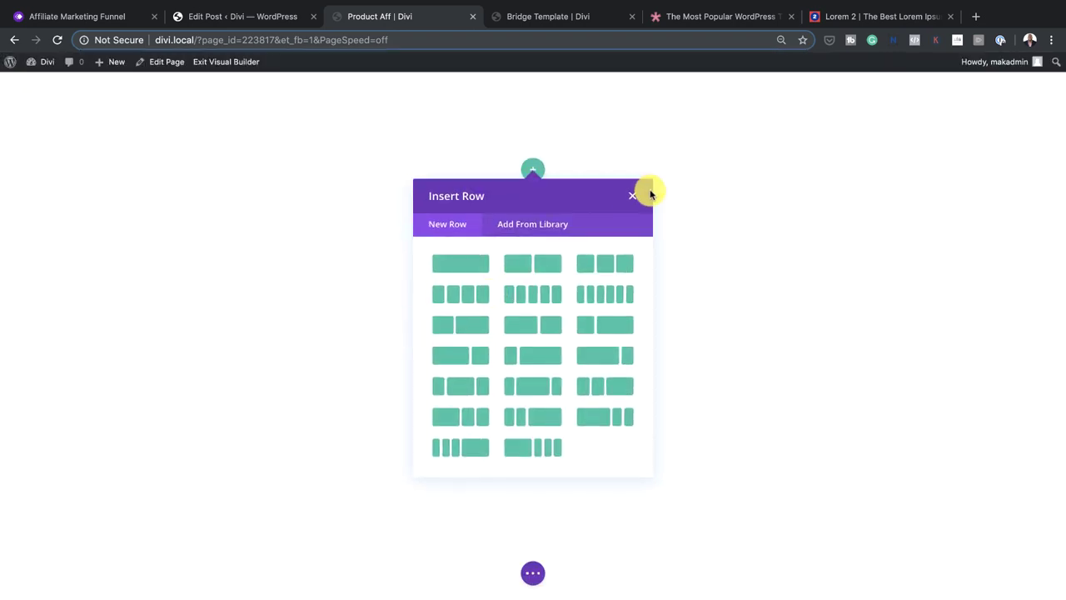
click(633, 195)
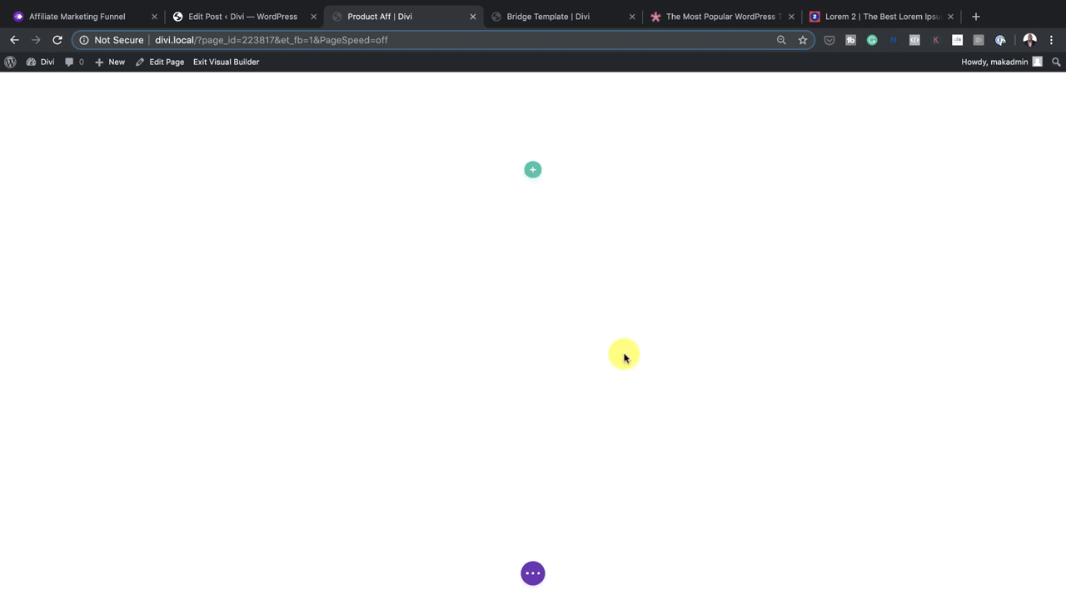
Step: Import the layout Bridge Template.json from the Downloads folder into the page, with the option to replace existing content
drag(1065, 294, 667, 233)
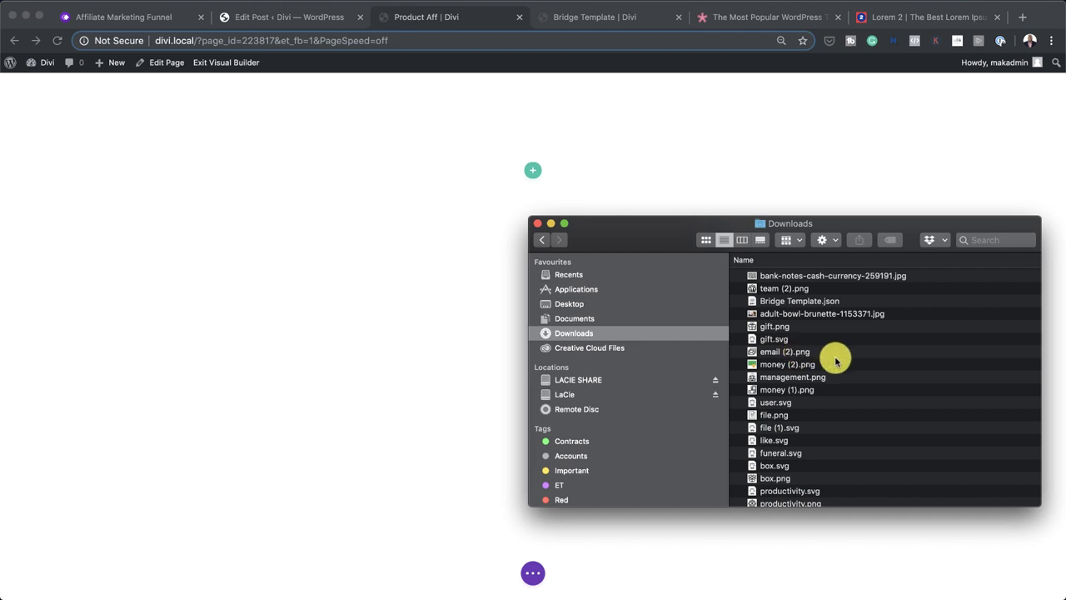
click(783, 303)
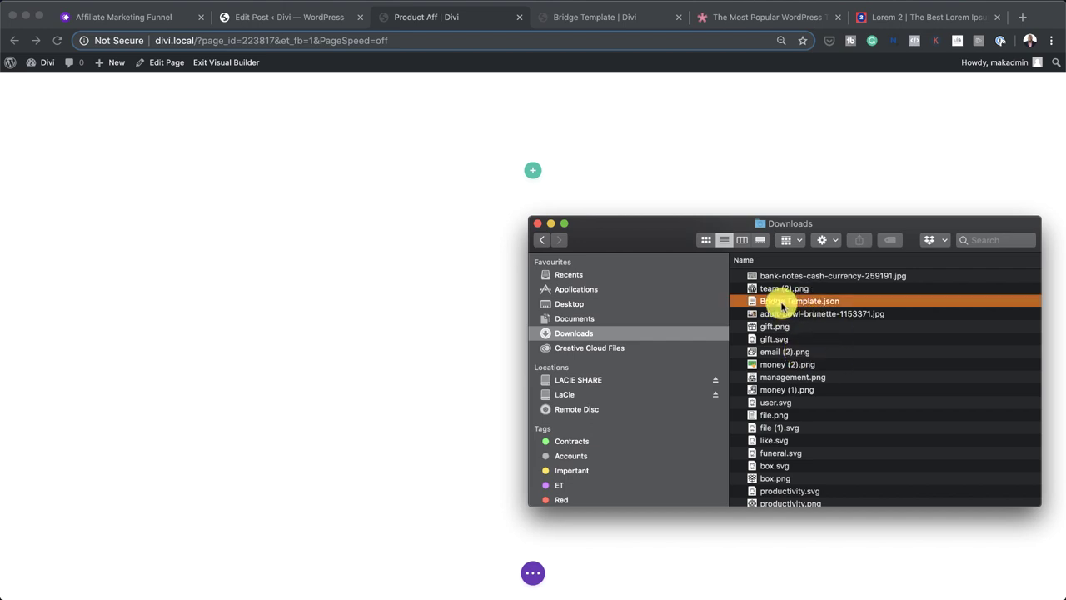
drag(752, 303, 325, 265)
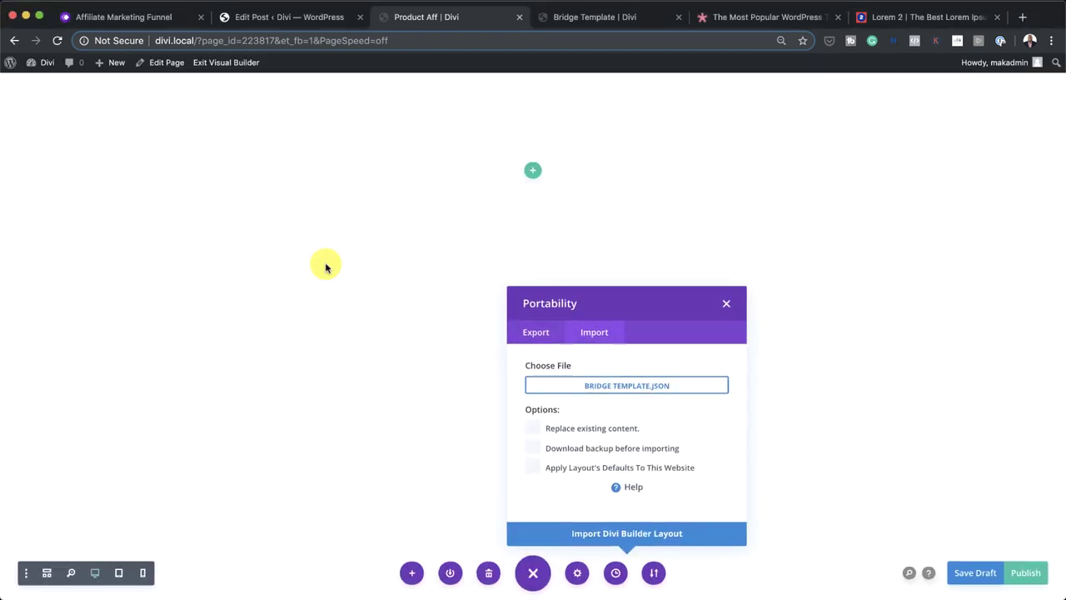
click(533, 428)
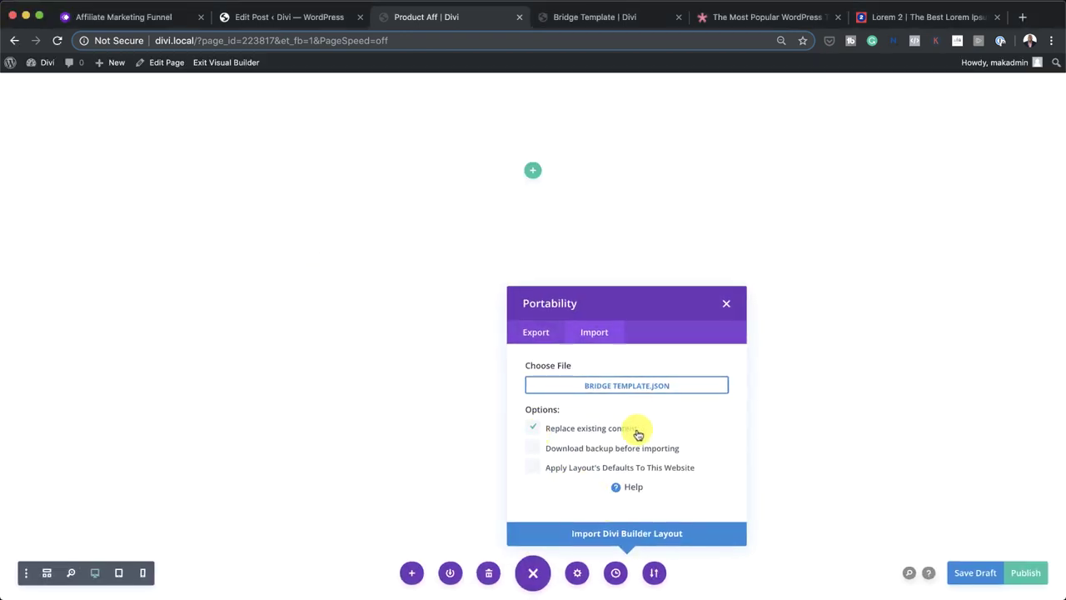
click(664, 534)
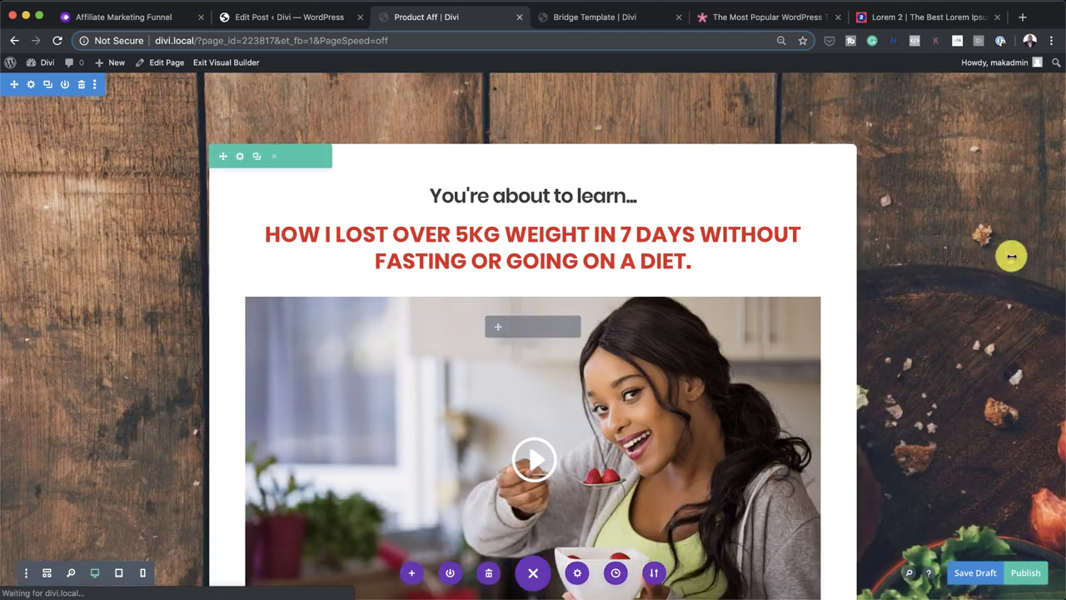
Step: Look through the imported bridge page, from the headline and video to the email form and the bonuses section
scroll(971, 345, down, 2)
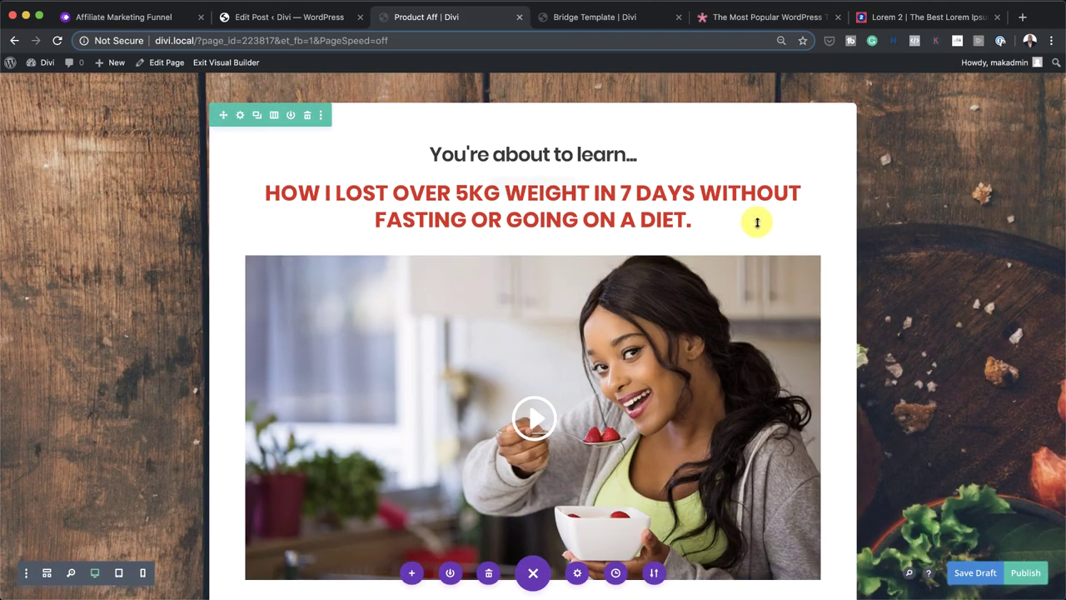
scroll(964, 349, down, 6)
scroll(965, 349, down, 9)
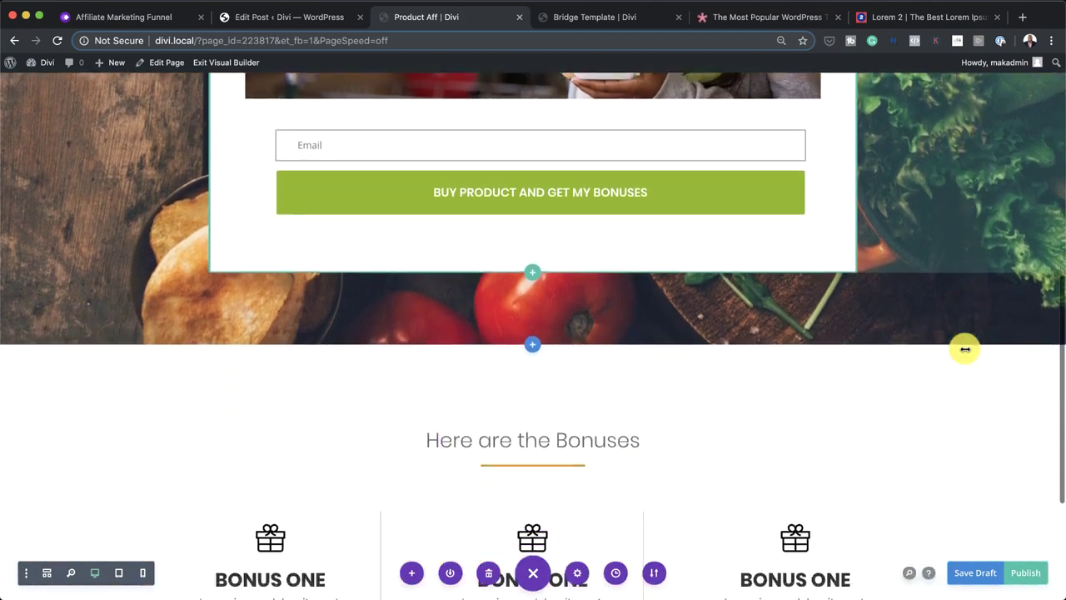
scroll(964, 349, up, 15)
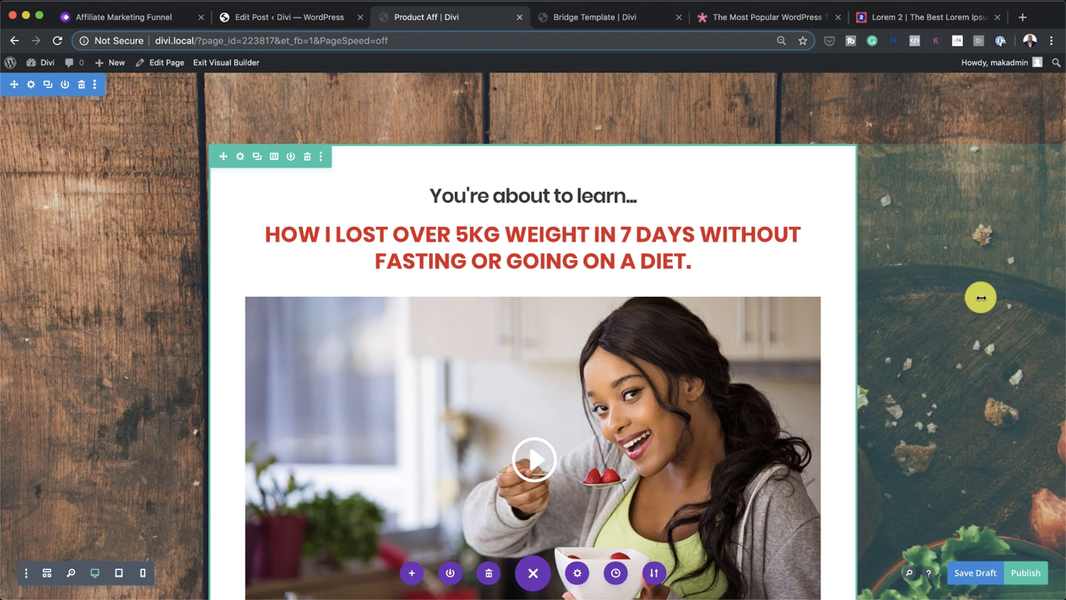
scroll(757, 358, down, 3)
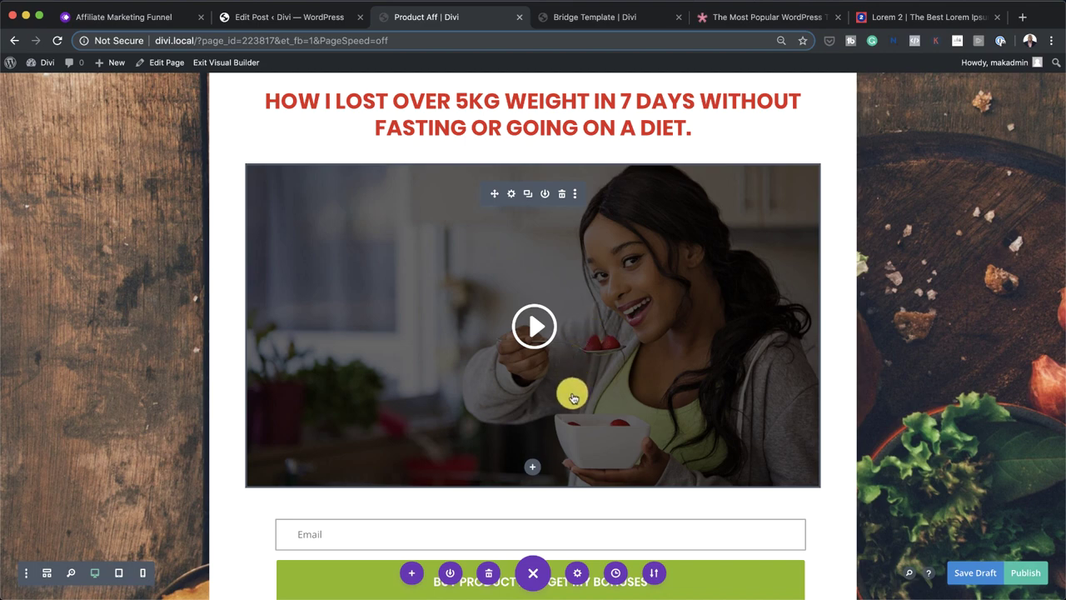
scroll(574, 375, down, 4)
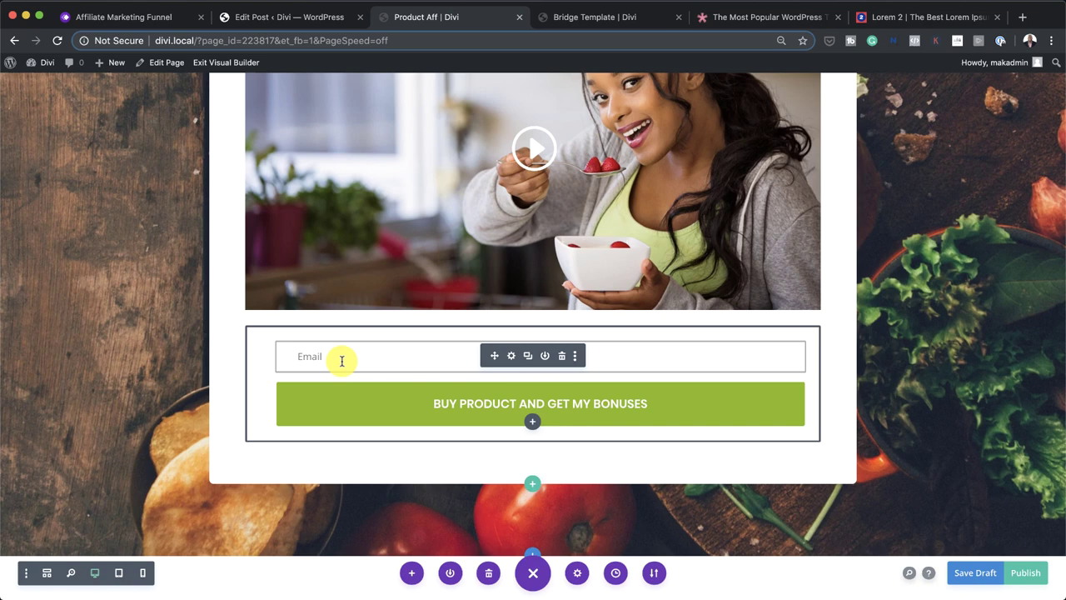
Step: Set the success action of the email opt-in module under the video to redirect to a custom URL
click(511, 358)
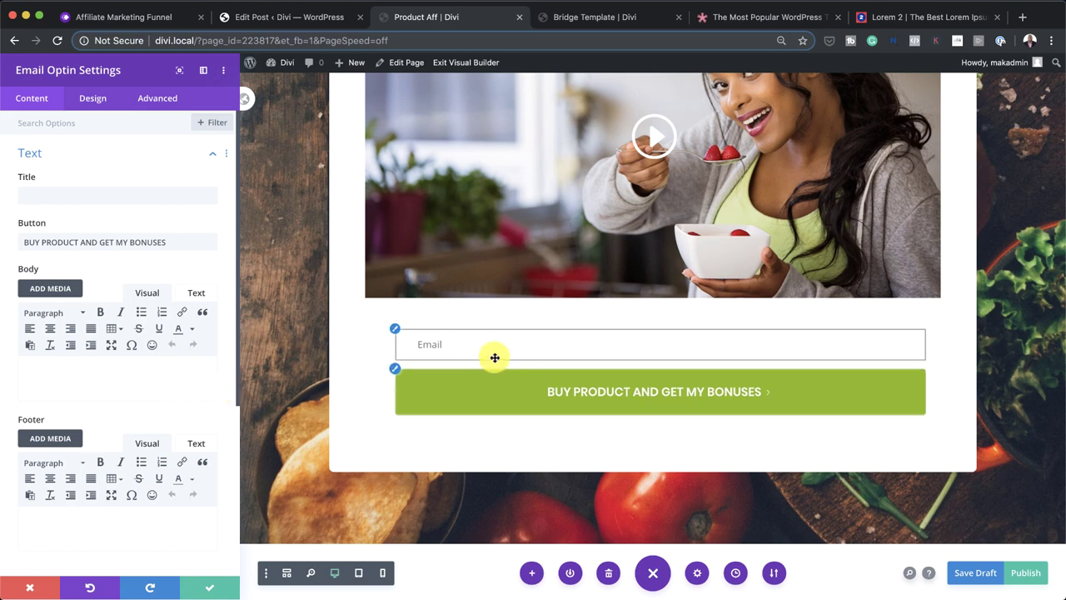
scroll(171, 380, down, 3)
scroll(172, 381, down, 5)
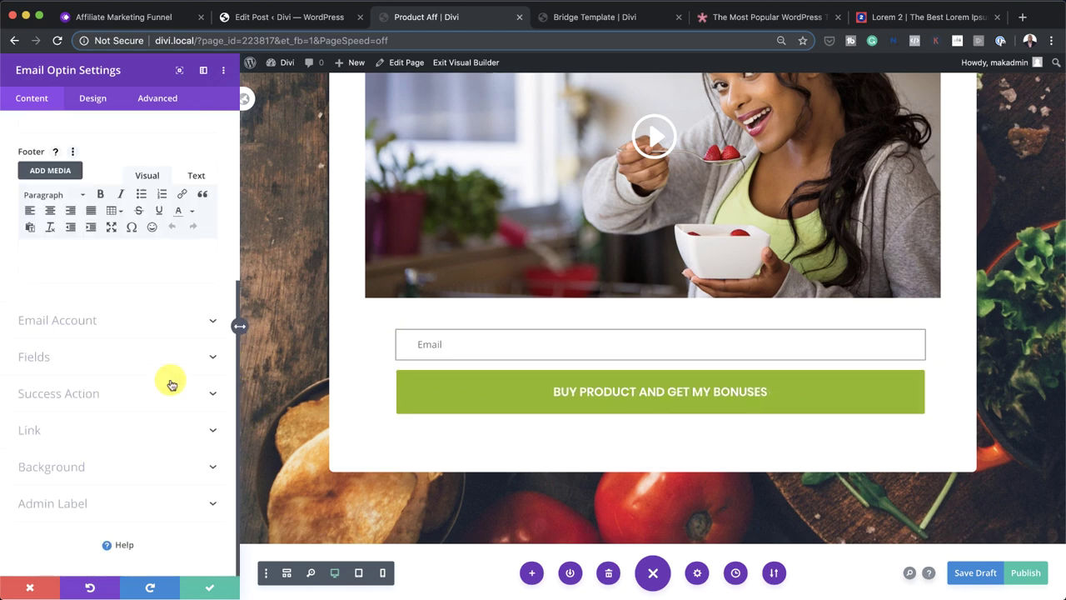
click(65, 323)
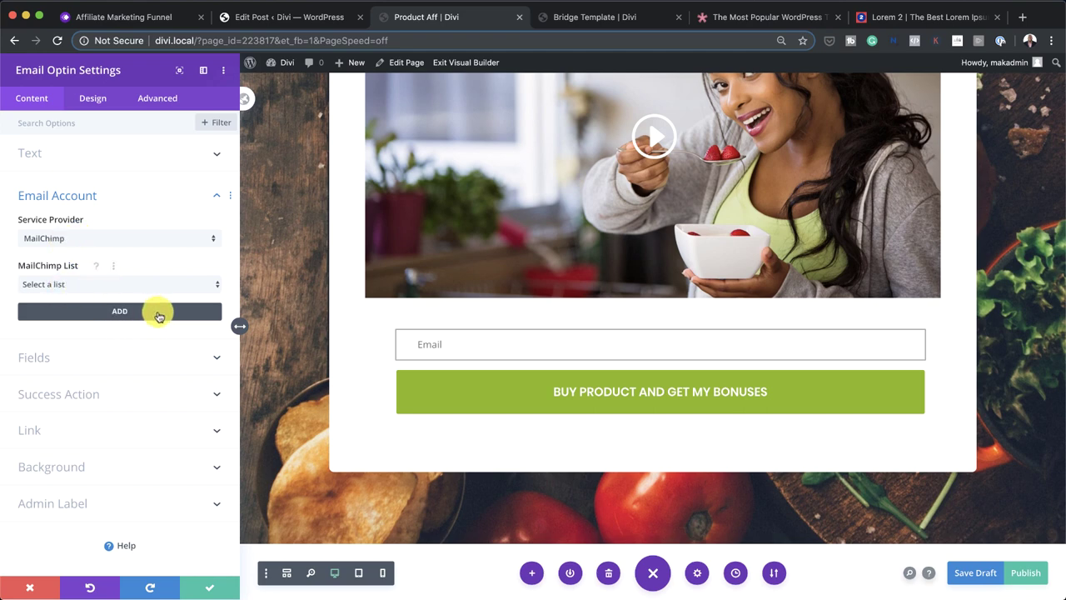
click(94, 399)
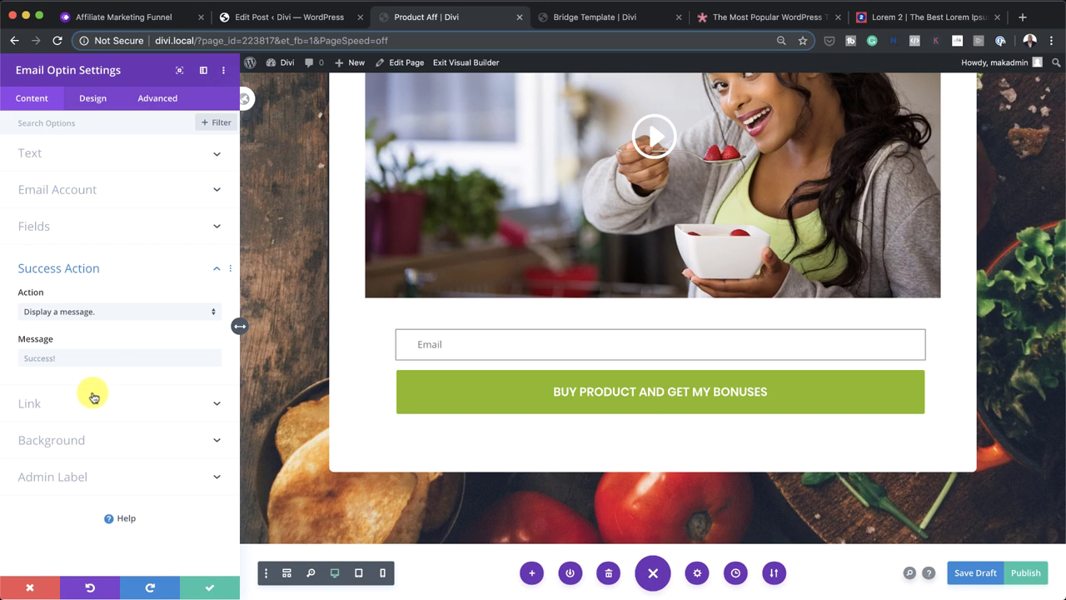
click(95, 313)
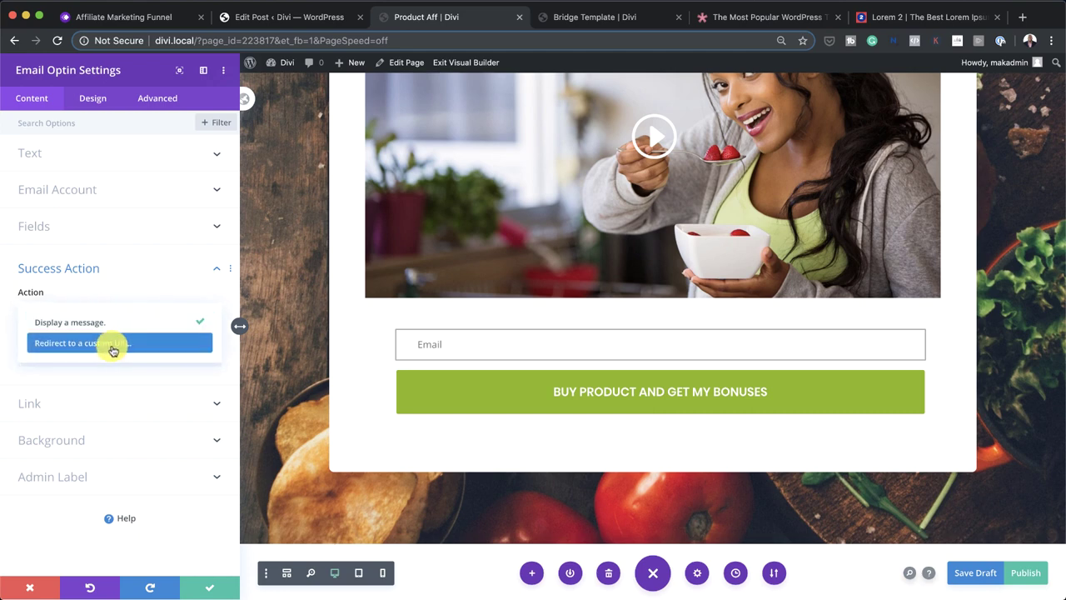
click(113, 349)
click(101, 358)
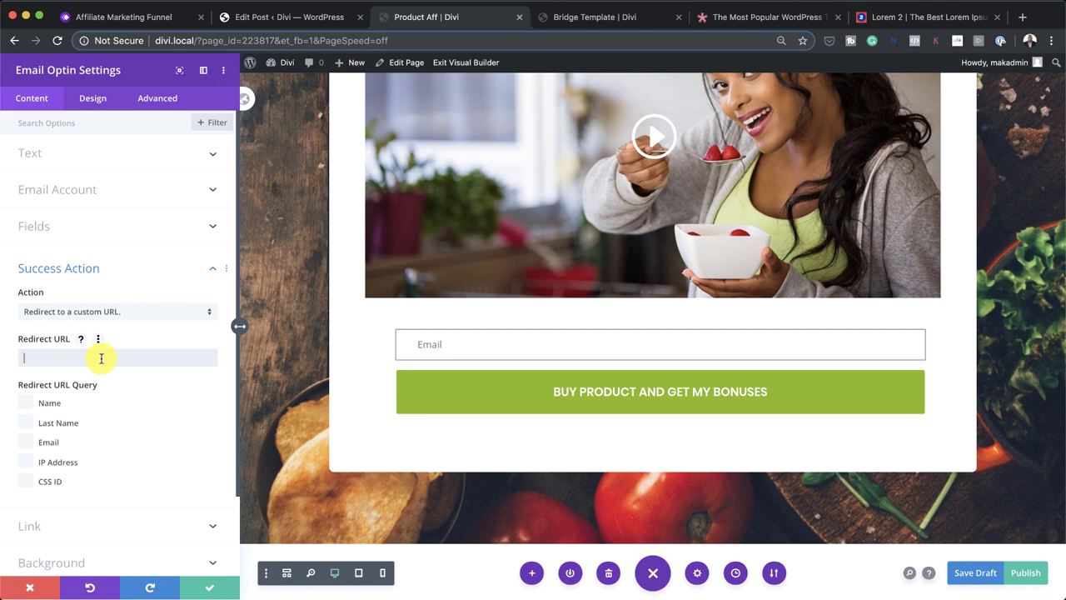
click(767, 19)
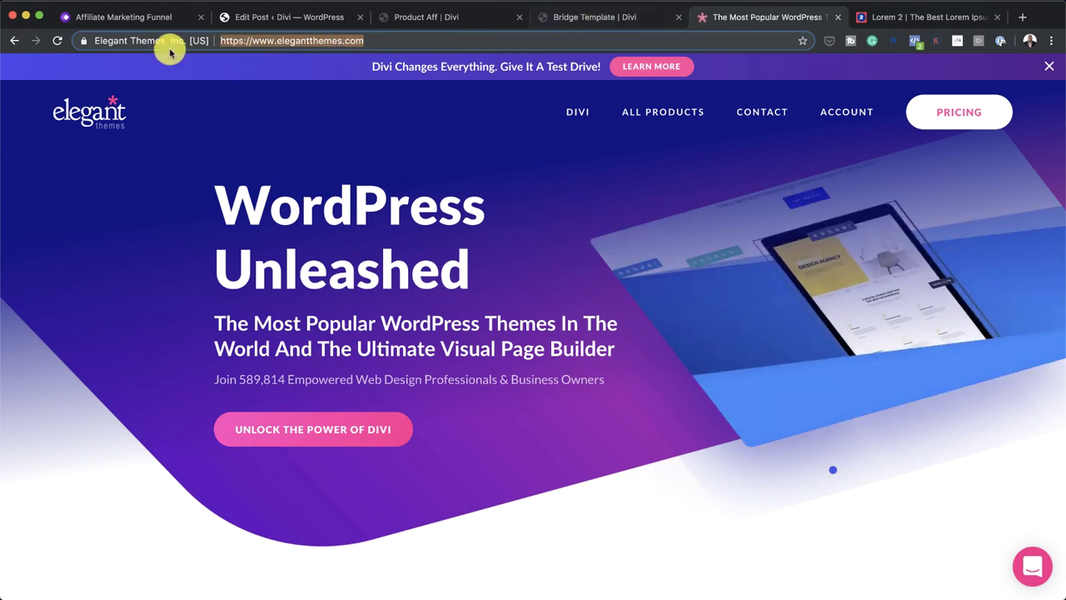
click(596, 13)
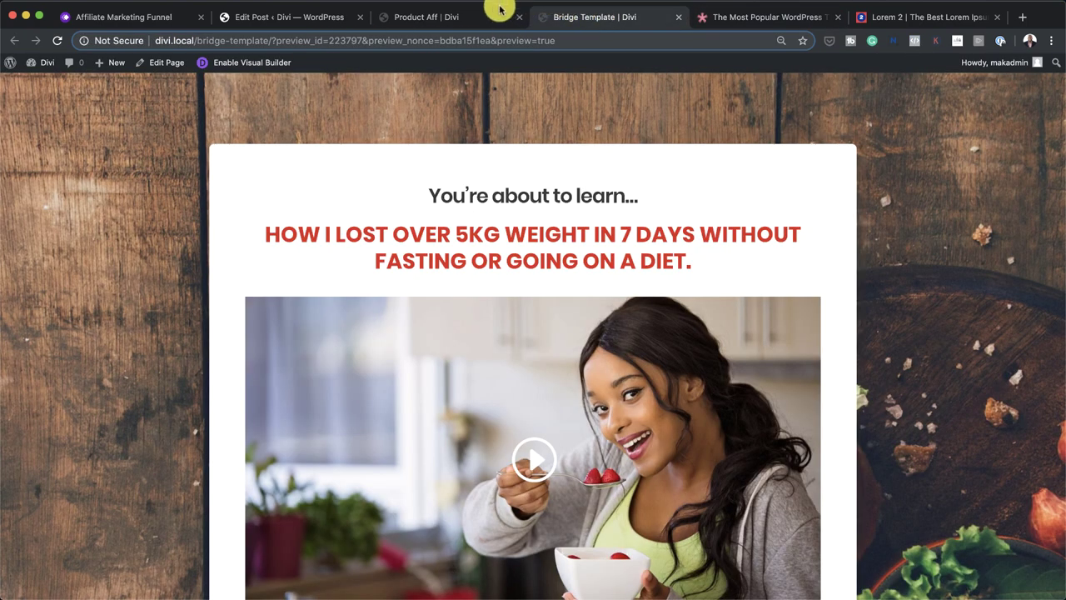
click(461, 18)
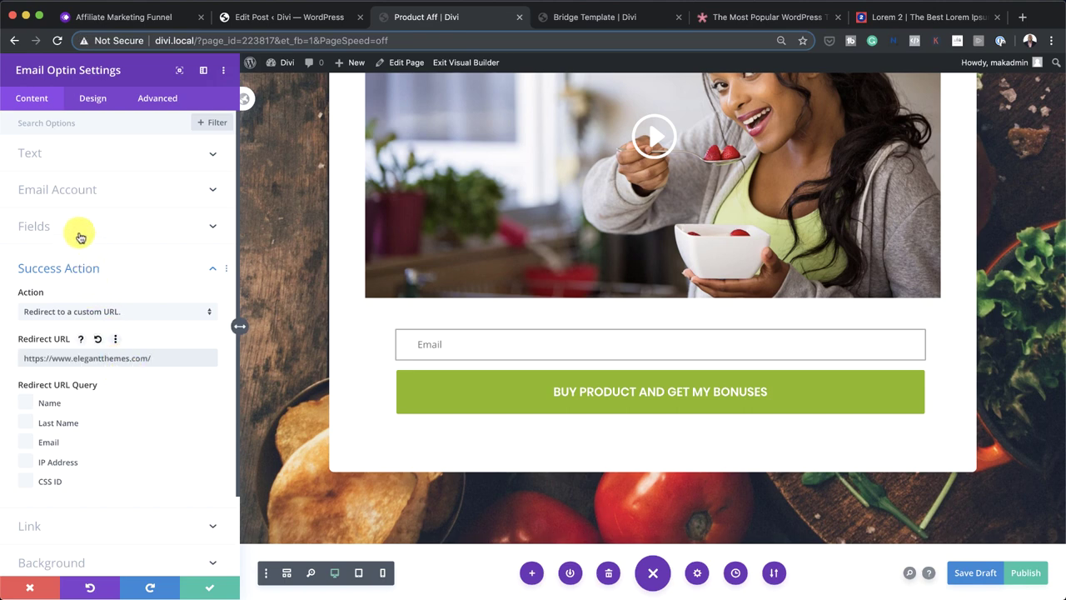
Step: Set the opt-in form's email service provider to ConvertKit and select the FREE WP COURSE list
click(84, 190)
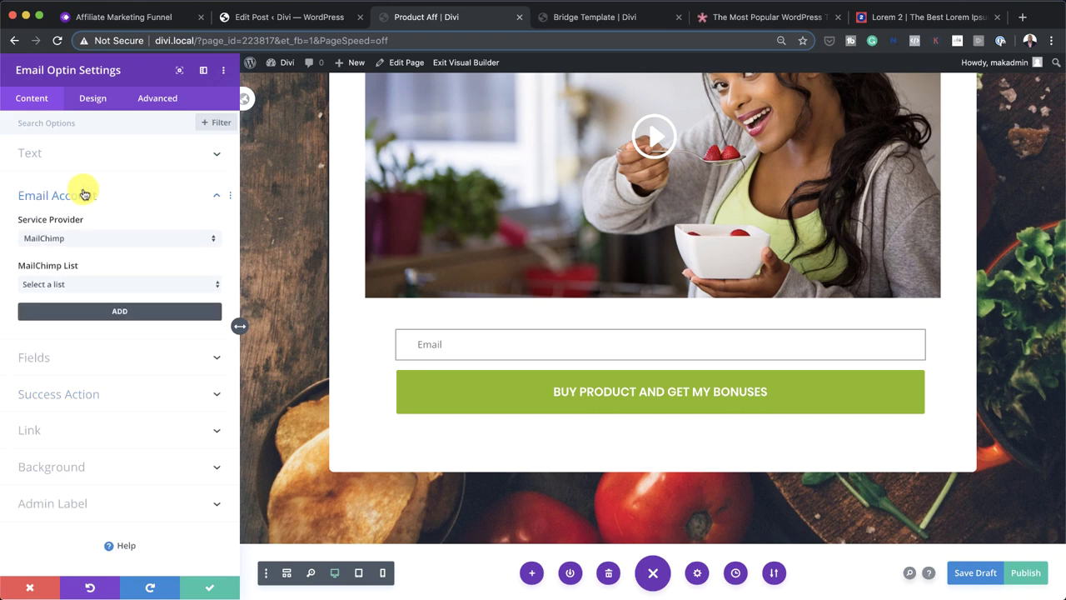
click(74, 243)
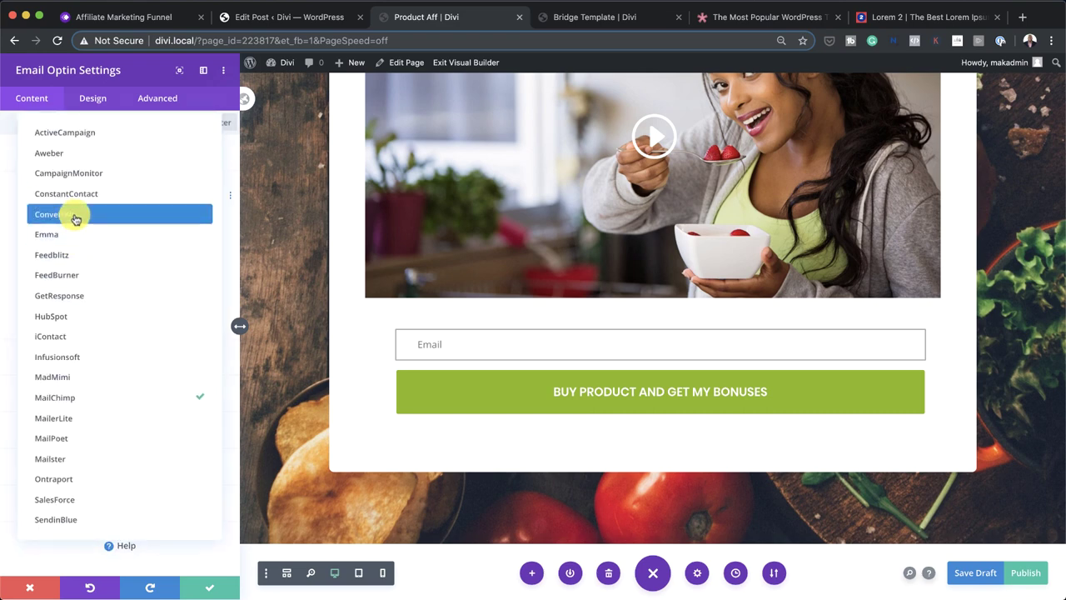
click(75, 218)
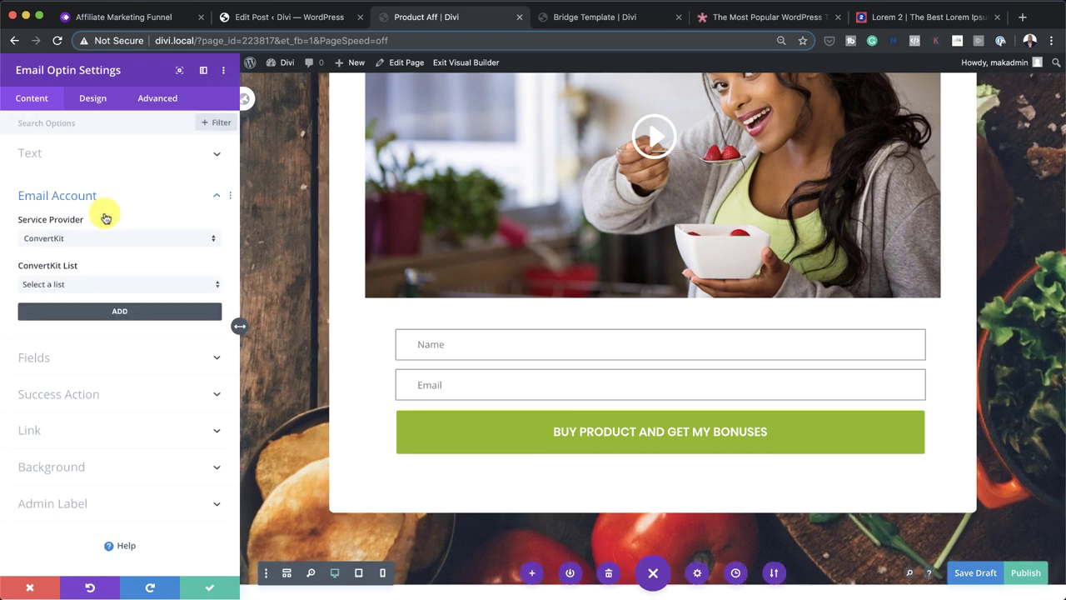
click(76, 284)
click(84, 326)
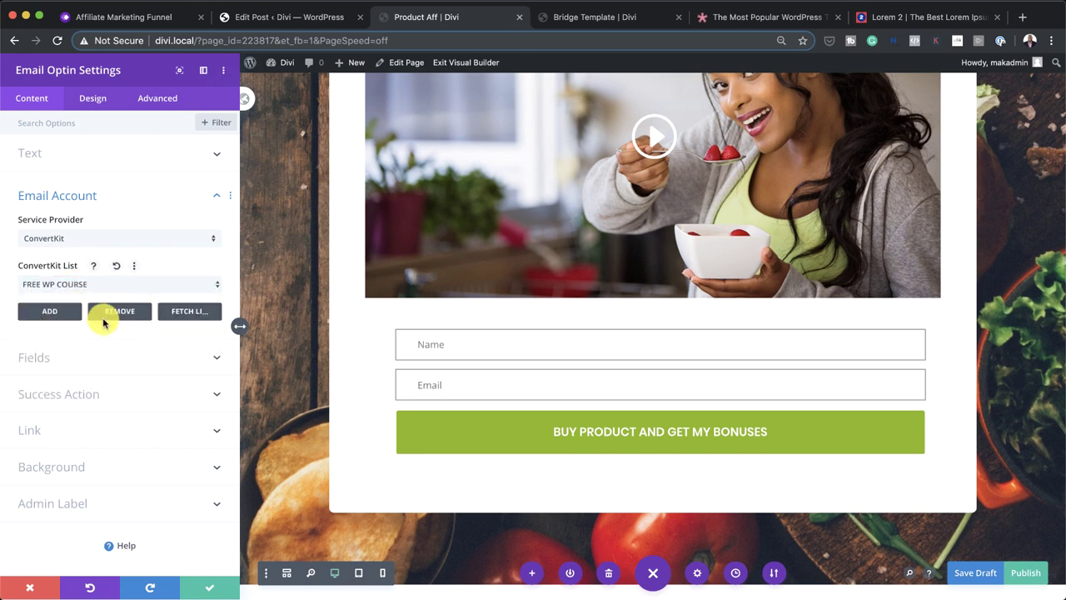
Step: Check the redirect URL in the success action and save the email opt-in settings
click(89, 394)
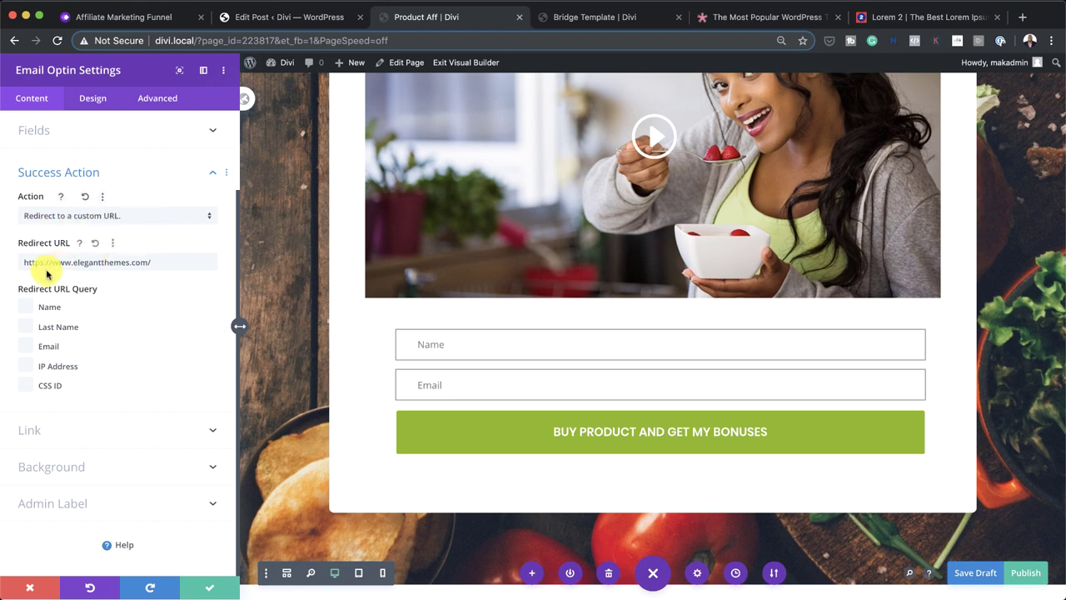
drag(47, 263, 161, 259)
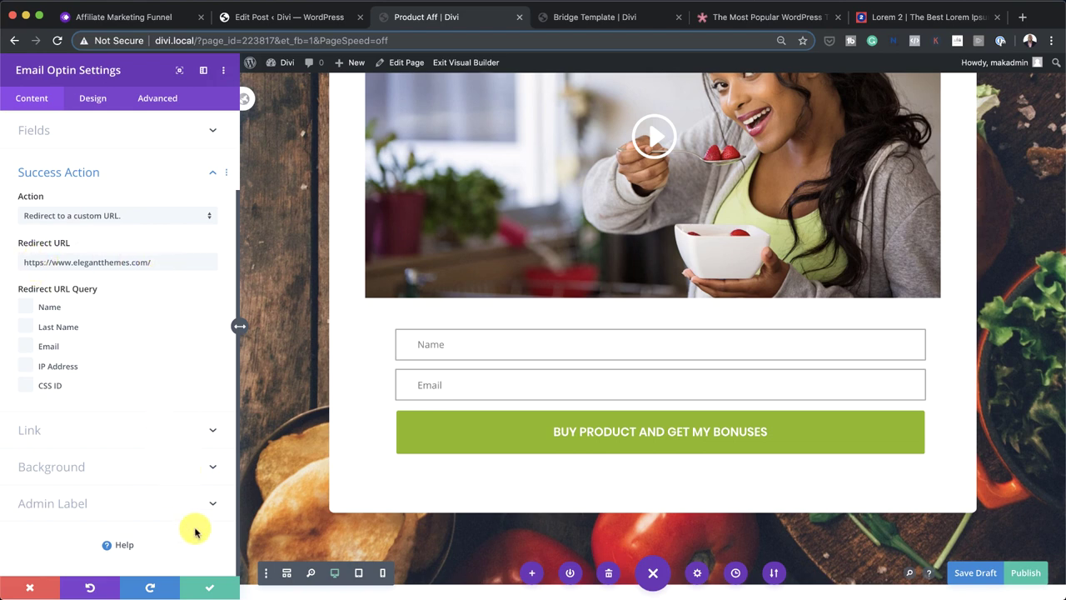
click(212, 587)
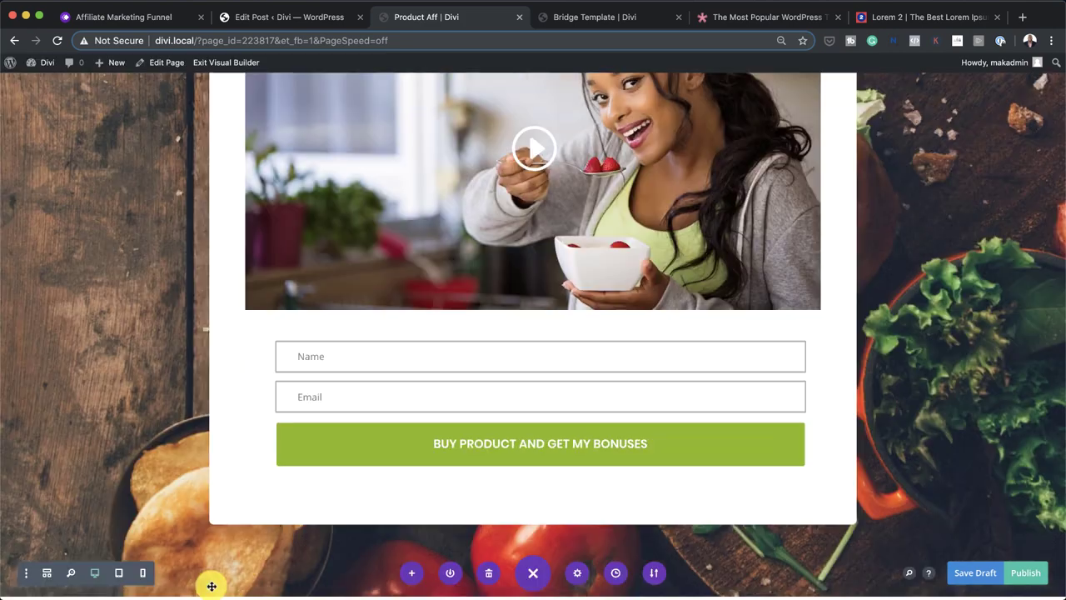
Step: Open the settings of the page's first section and show its background image options
scroll(137, 390, up, 3)
scroll(137, 390, up, 2)
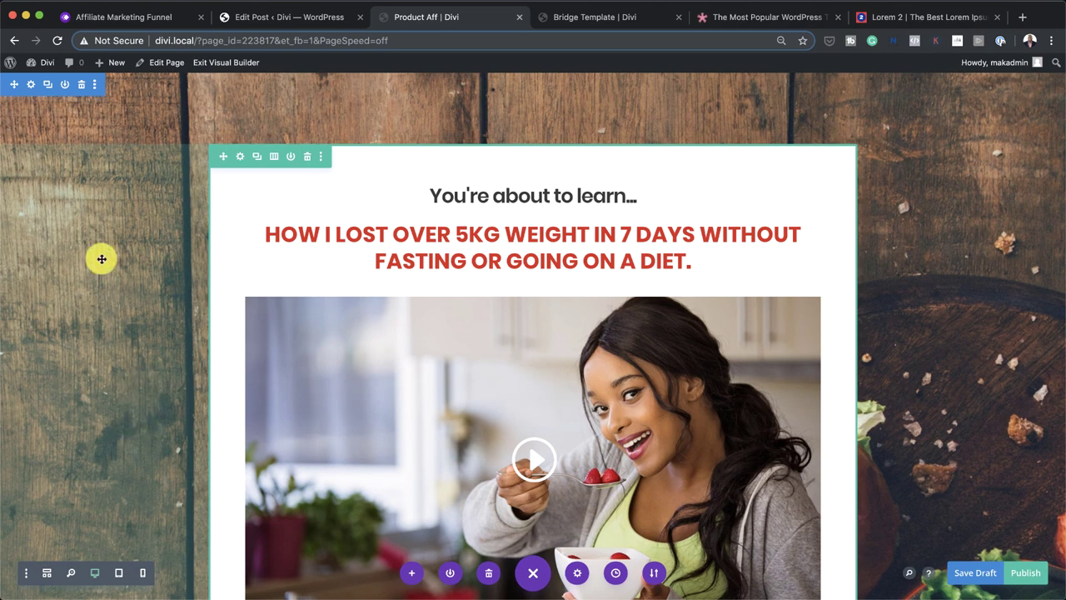
click(31, 86)
click(83, 186)
mouse_move(147, 202)
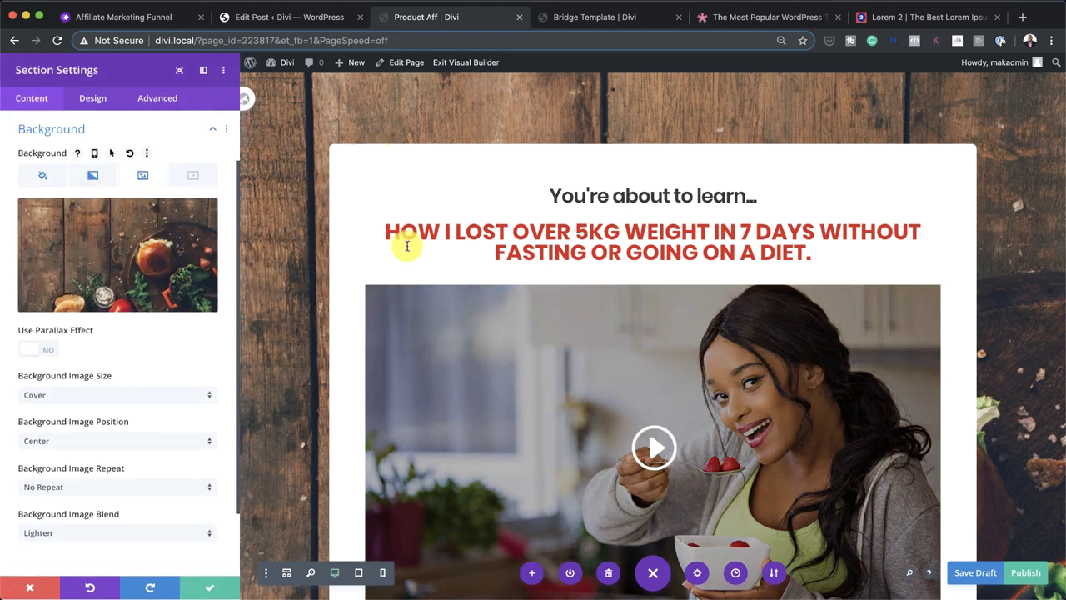
Step: Replace the section's background image with black-friday-casual-cheerful-1391380.jpg from the media library and check it down to the bonuses
mouse_move(169, 254)
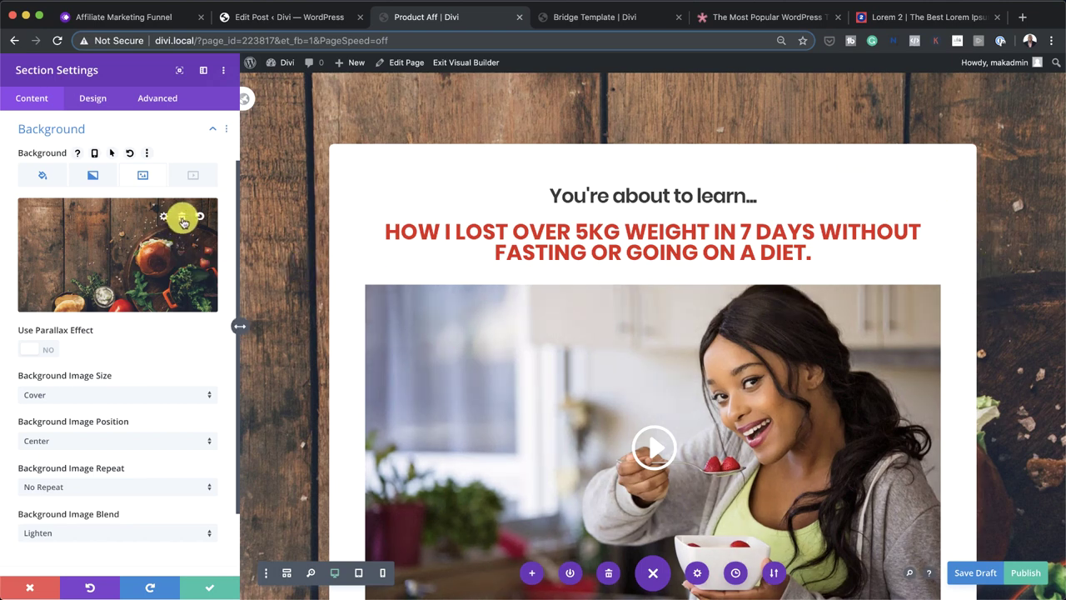
click(125, 245)
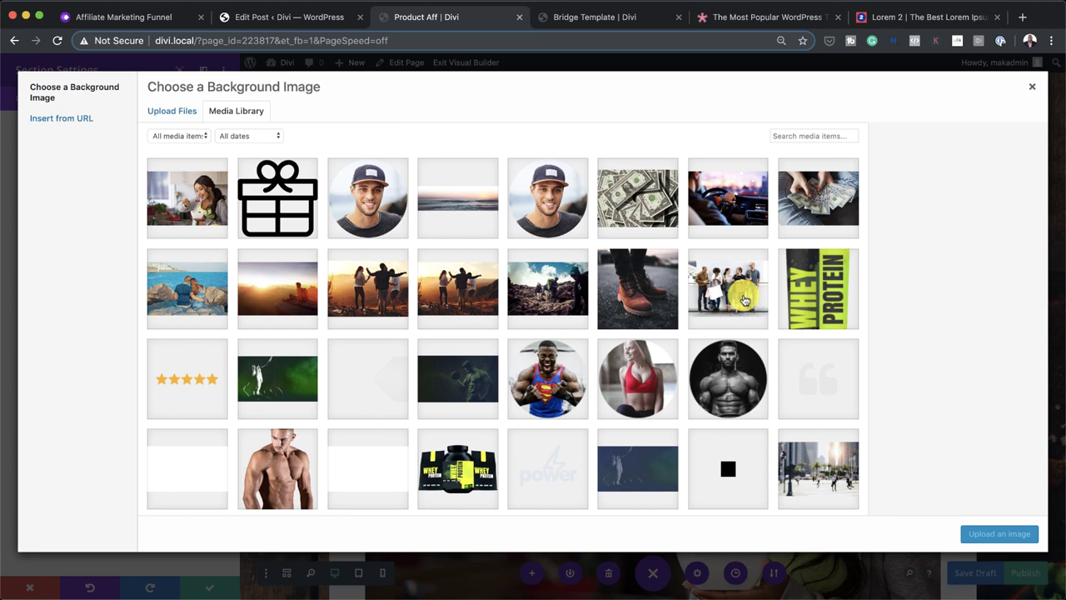
click(744, 299)
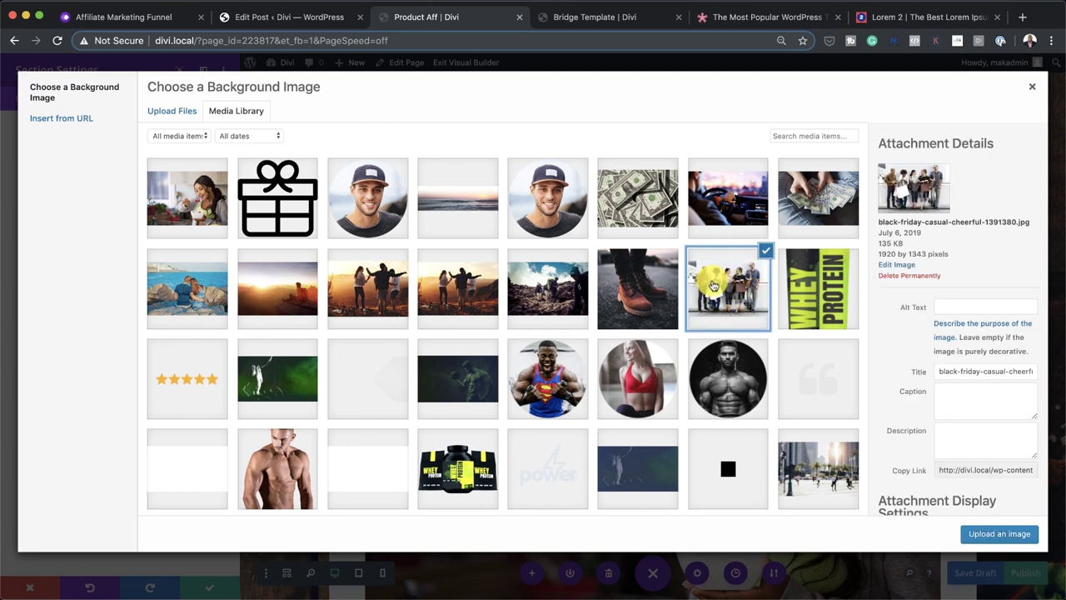
click(999, 533)
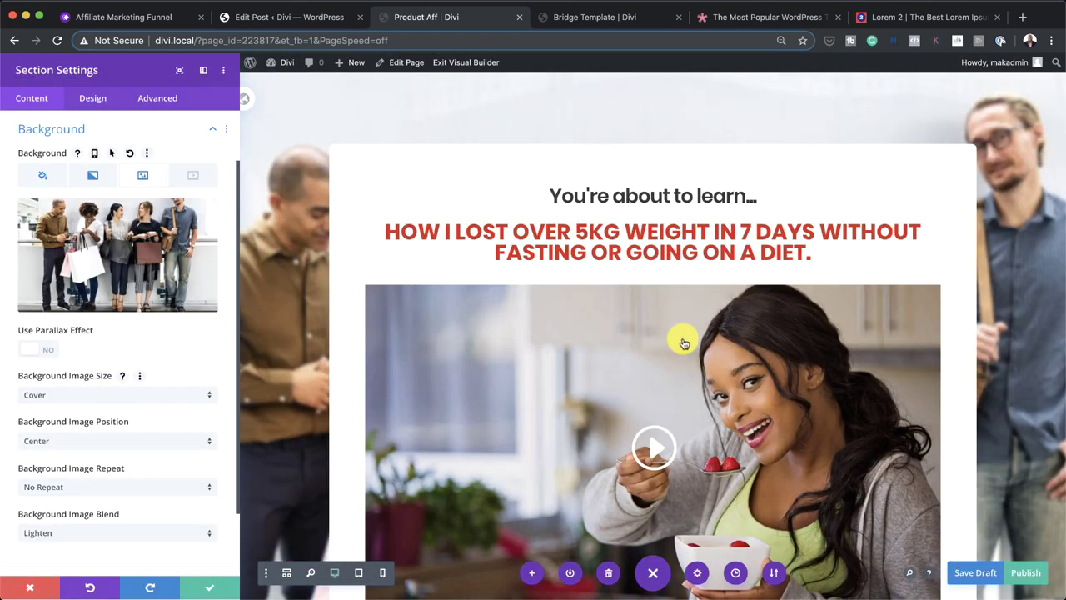
scroll(869, 363, down, 10)
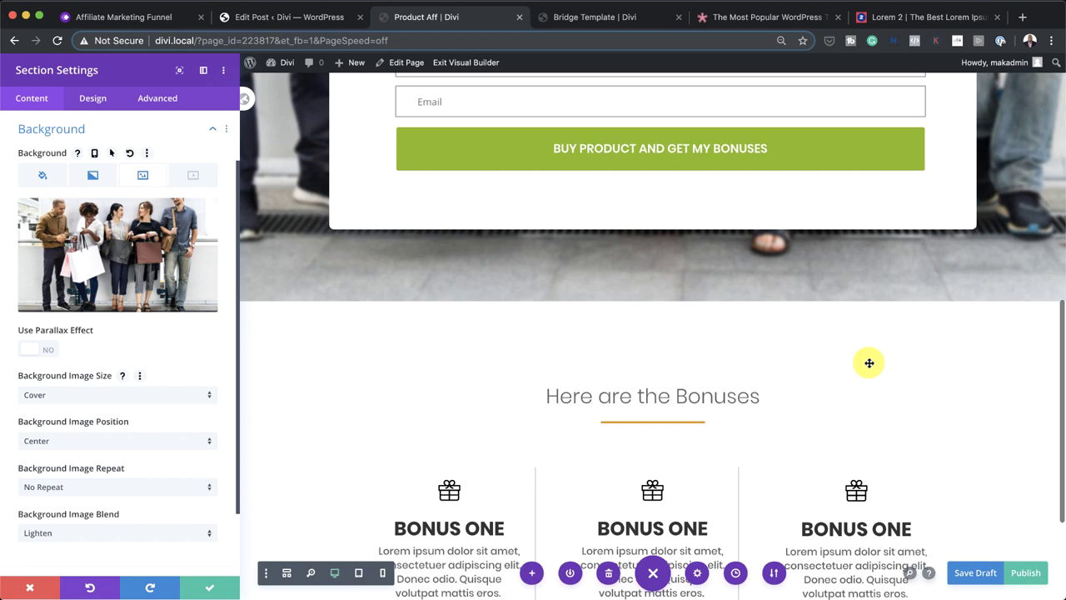
scroll(869, 362, up, 10)
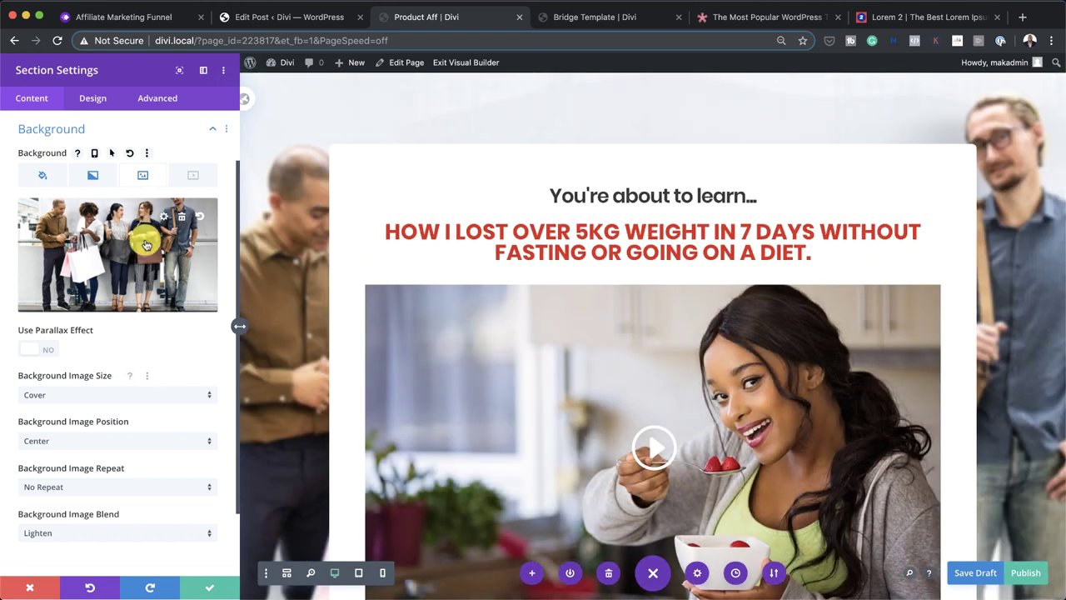
Step: Remove the section's background image, insert land-bg.jpg from the media library instead, and check how it looks behind the content
click(185, 219)
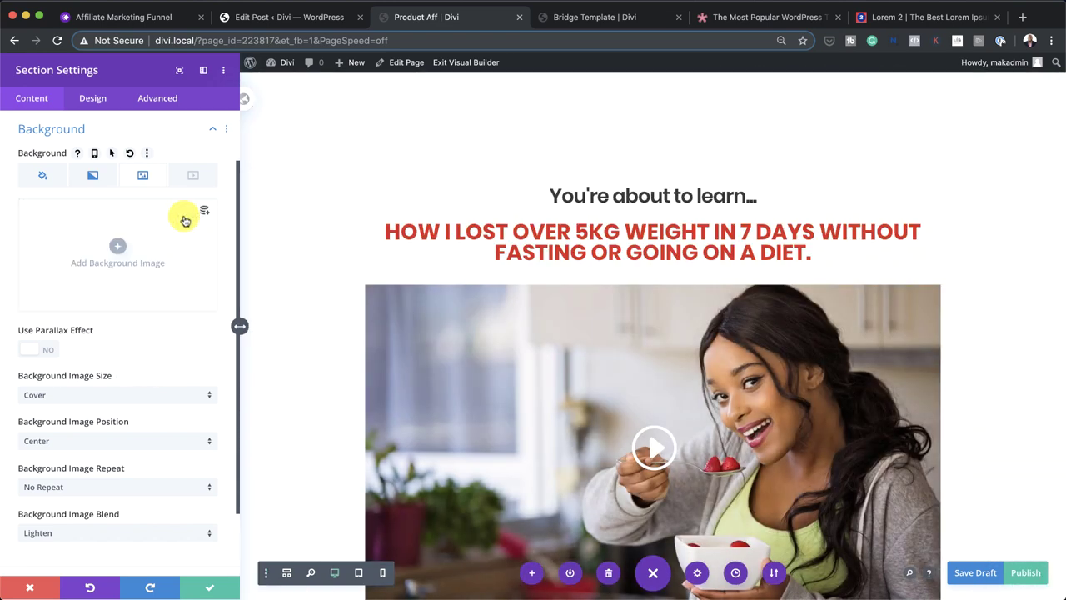
click(121, 247)
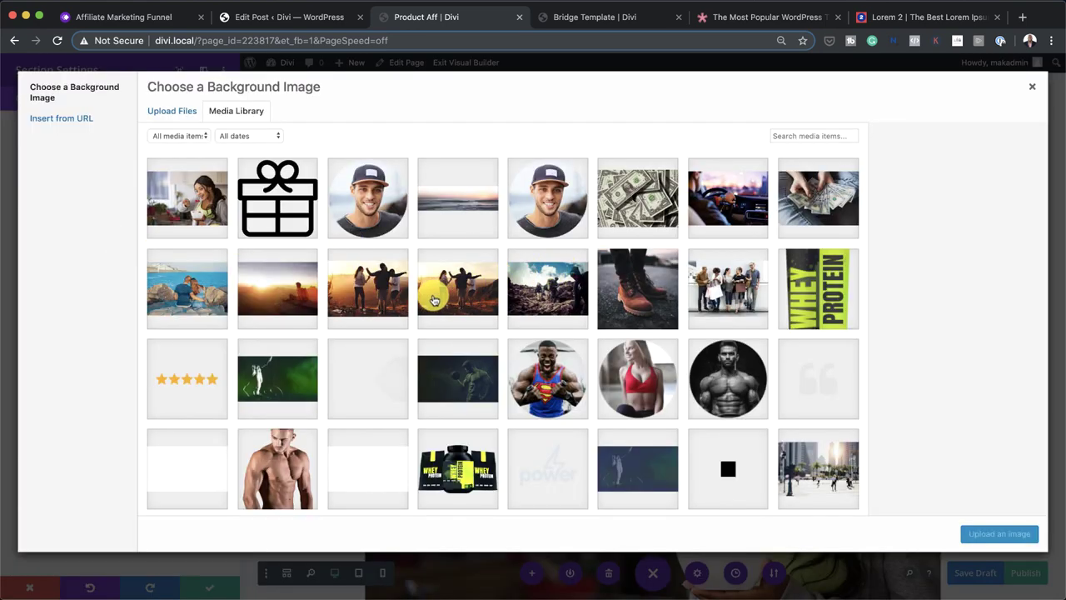
click(366, 300)
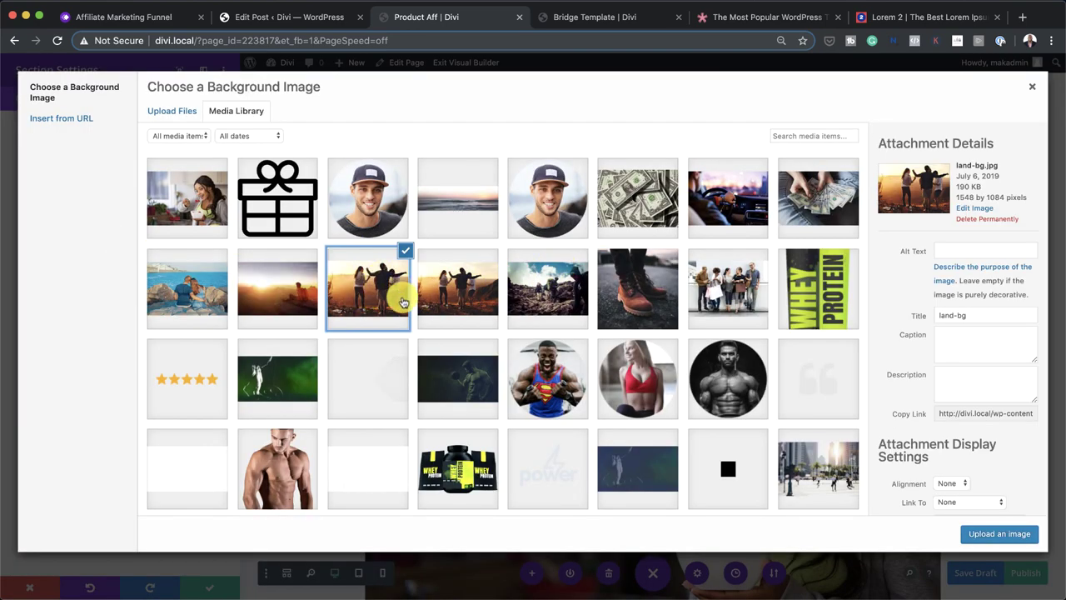
click(994, 532)
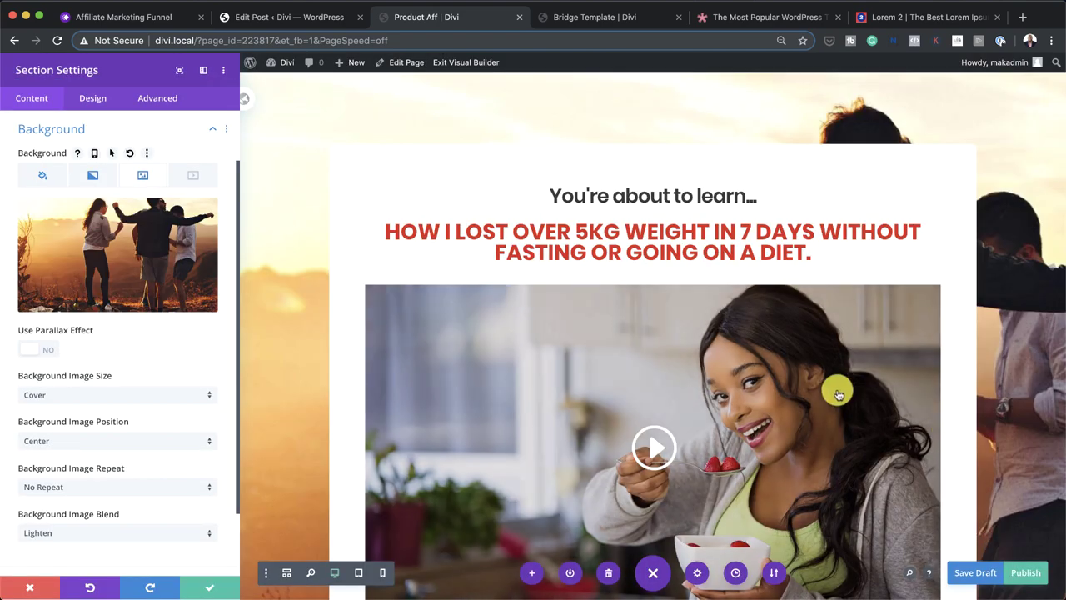
scroll(835, 388, down, 8)
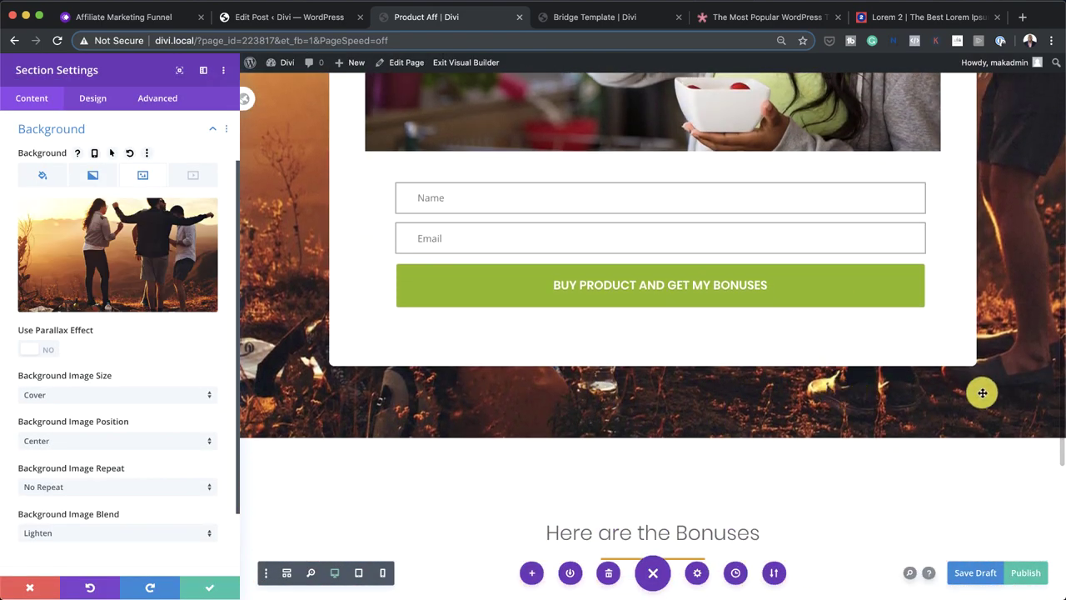
scroll(994, 390, up, 8)
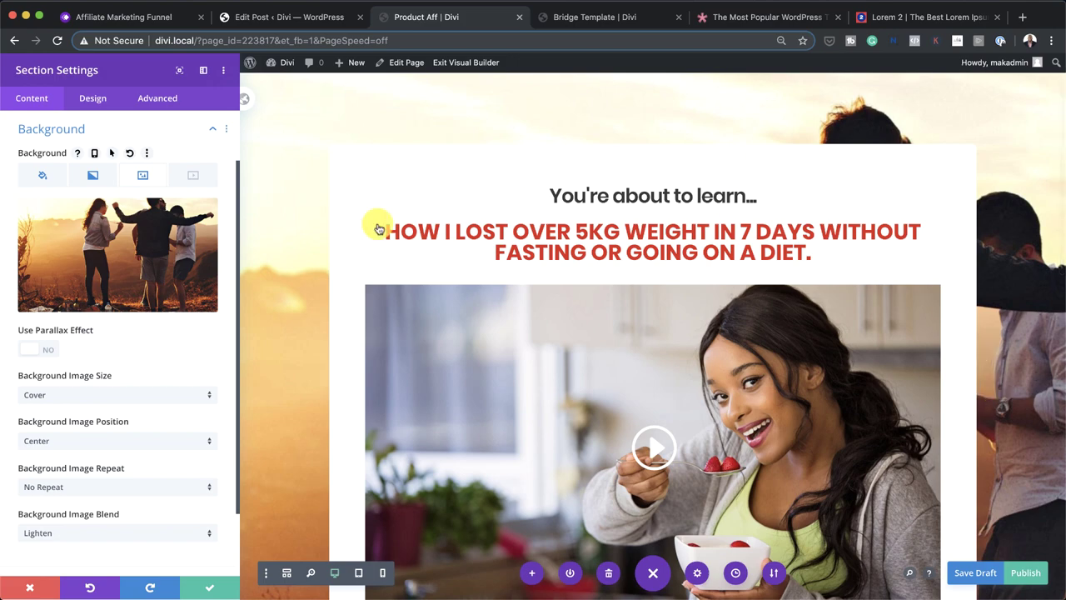
Step: Swap the section's background image for the city street photo 03.jpg from the media library and review the result
click(182, 220)
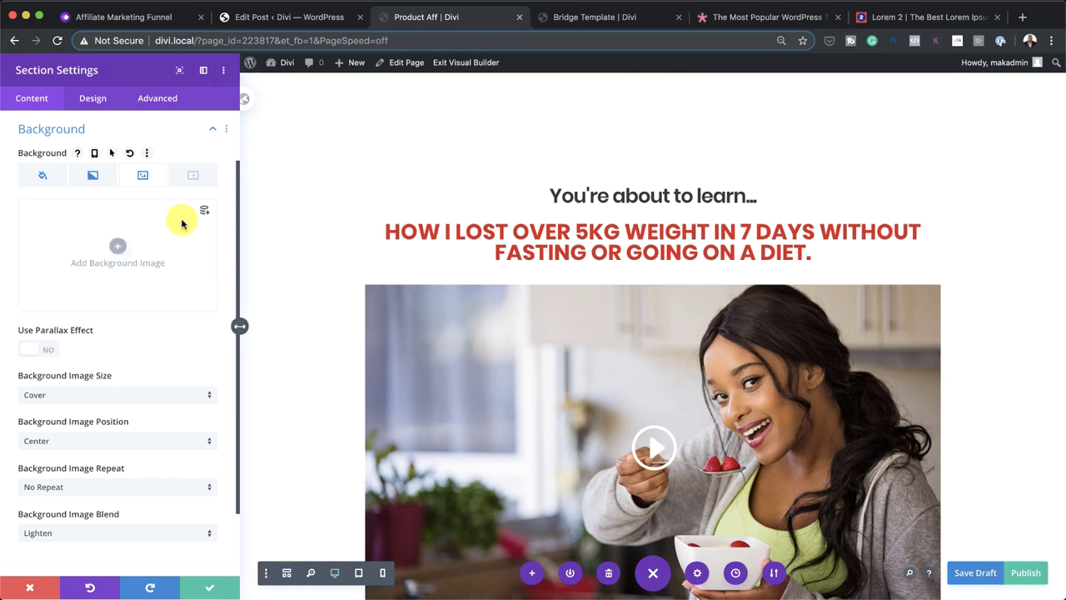
click(118, 246)
scroll(635, 323, down, 3)
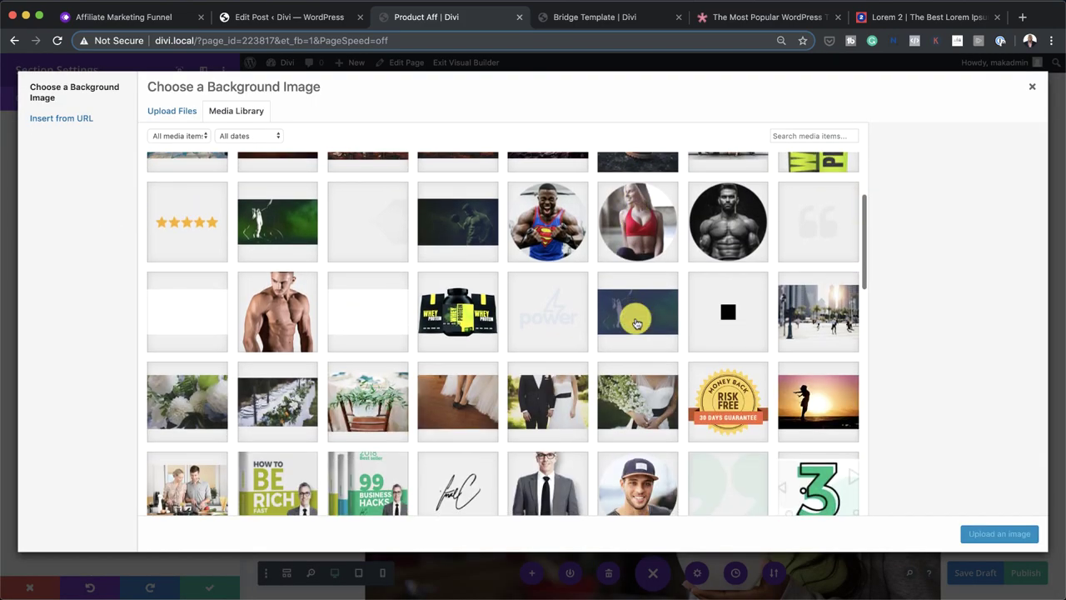
click(853, 312)
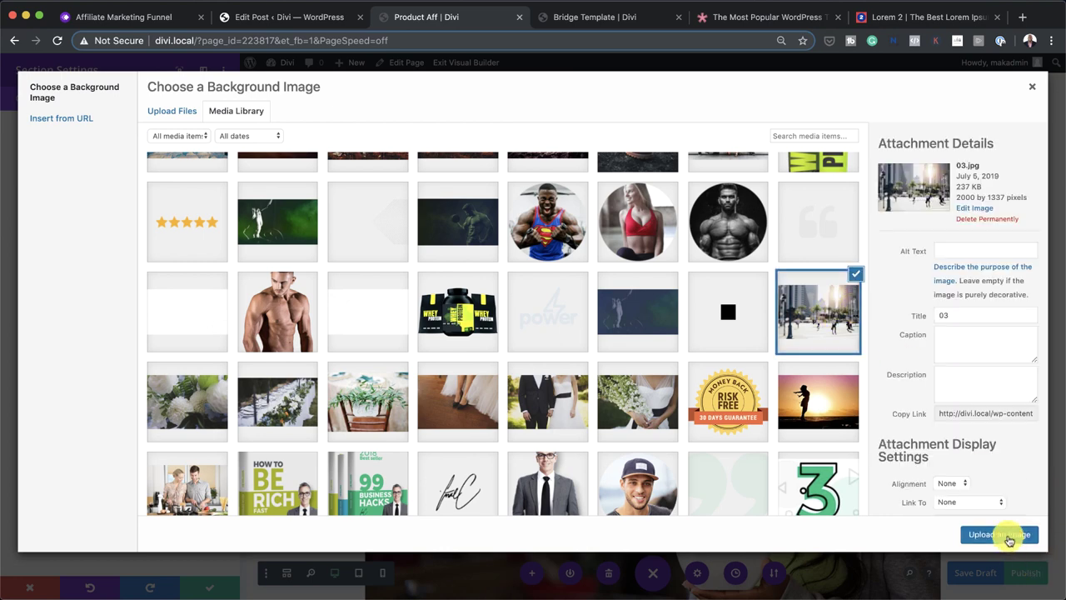
click(1010, 536)
scroll(1005, 435, down, 3)
scroll(1005, 435, down, 8)
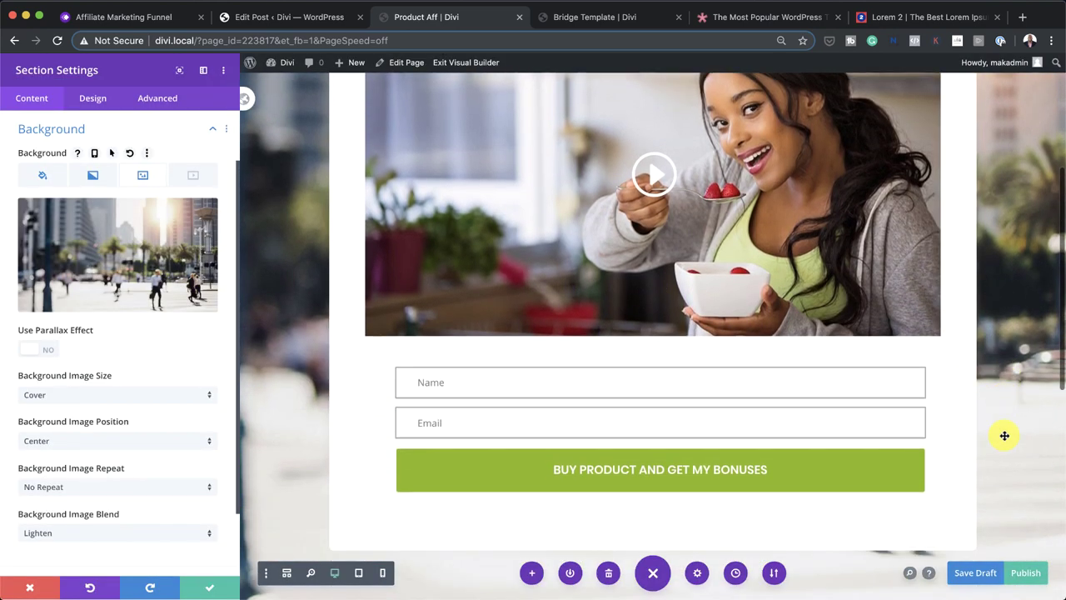
scroll(1004, 435, up, 6)
scroll(1005, 435, up, 5)
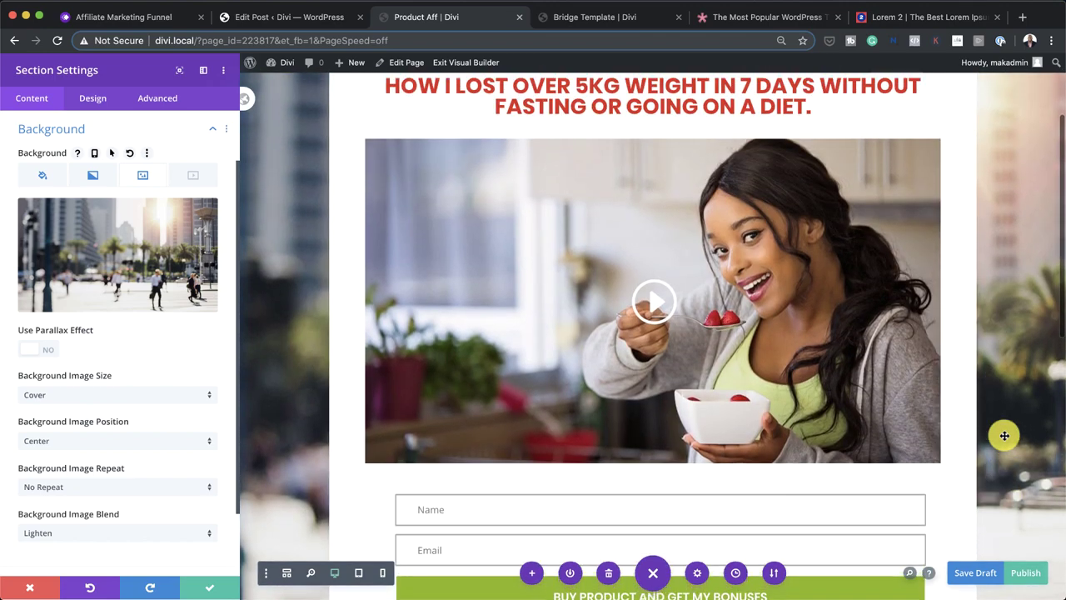
Step: Save the section's background settings and open the overlay image options of the video module below the headline
click(211, 588)
scroll(752, 375, down, 2)
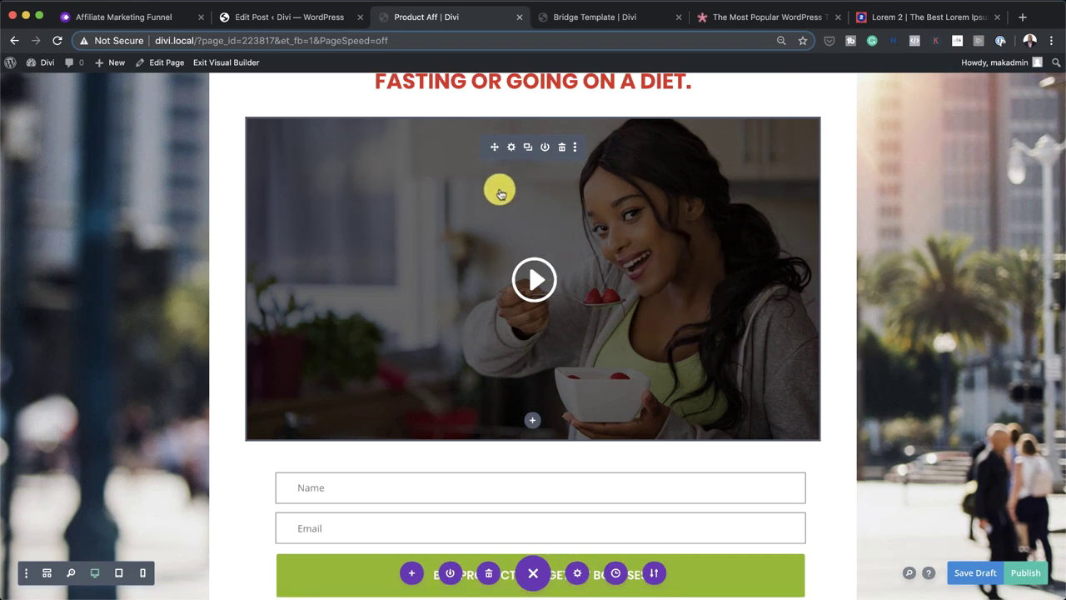
click(512, 150)
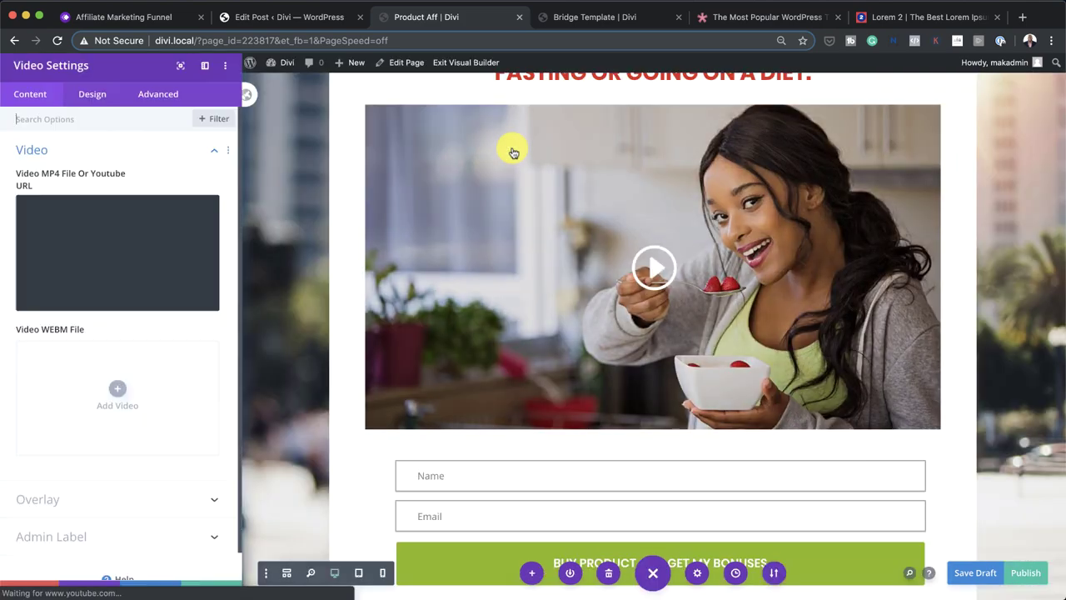
scroll(135, 466, down, 1)
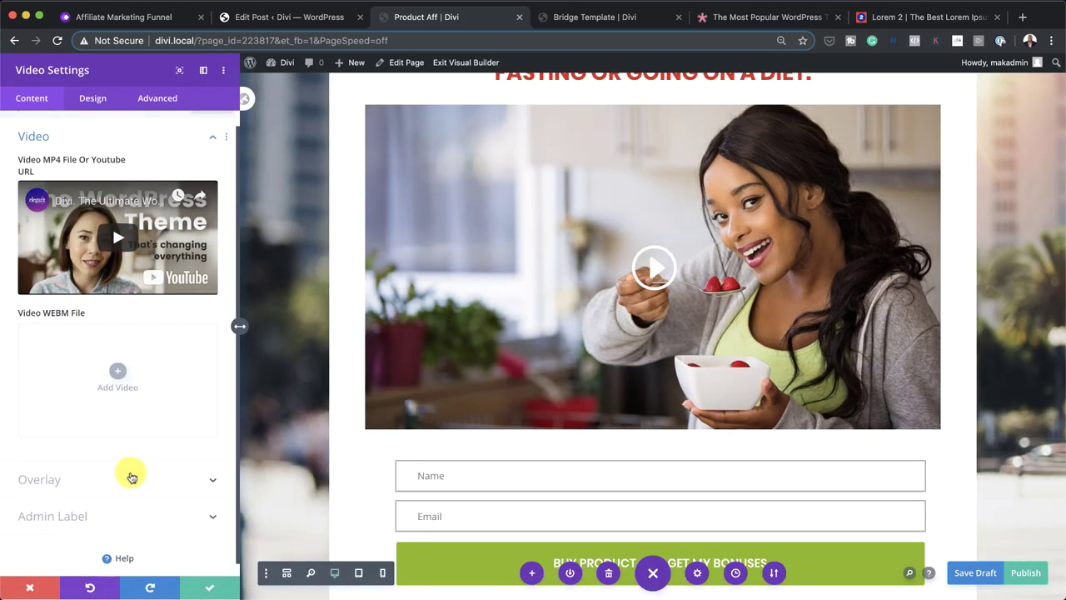
click(126, 481)
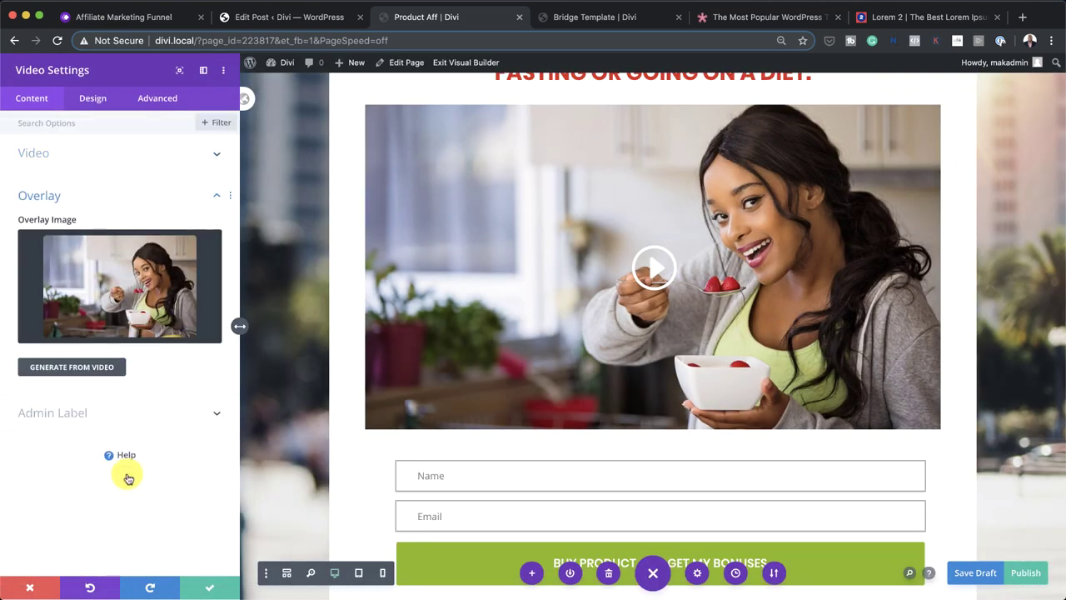
Step: Replace the video's overlay image with back-view-beach-couple-322088-1.jpg from the media library and save the video settings
click(155, 285)
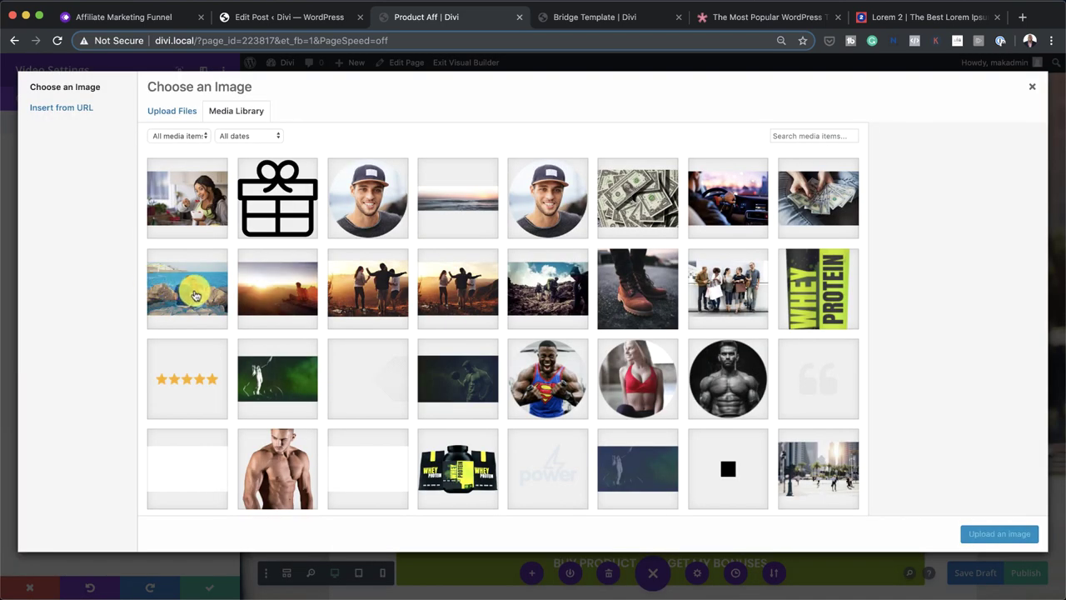
click(195, 296)
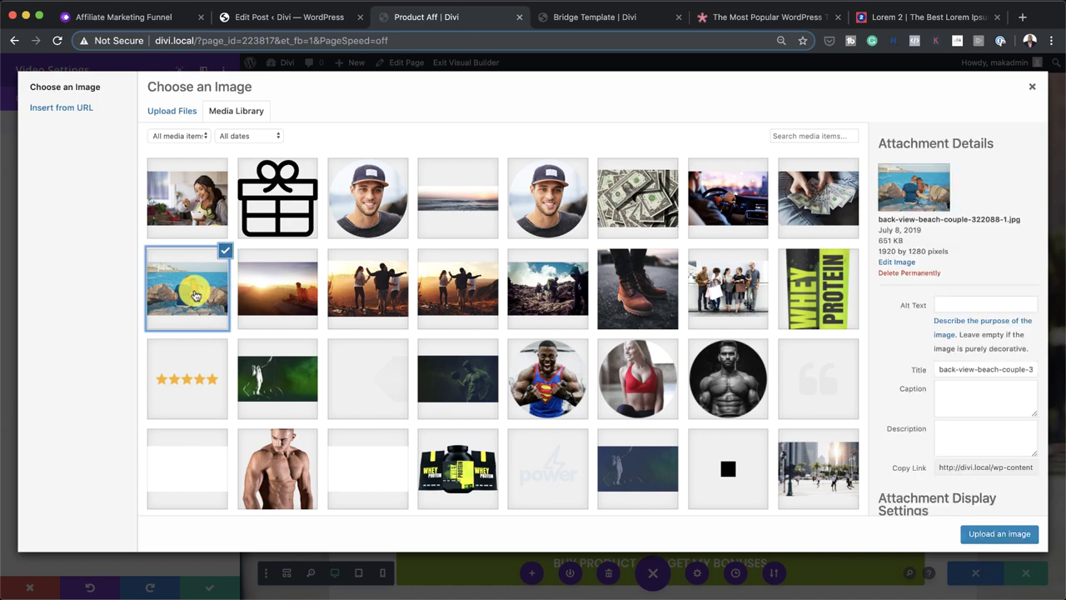
click(999, 534)
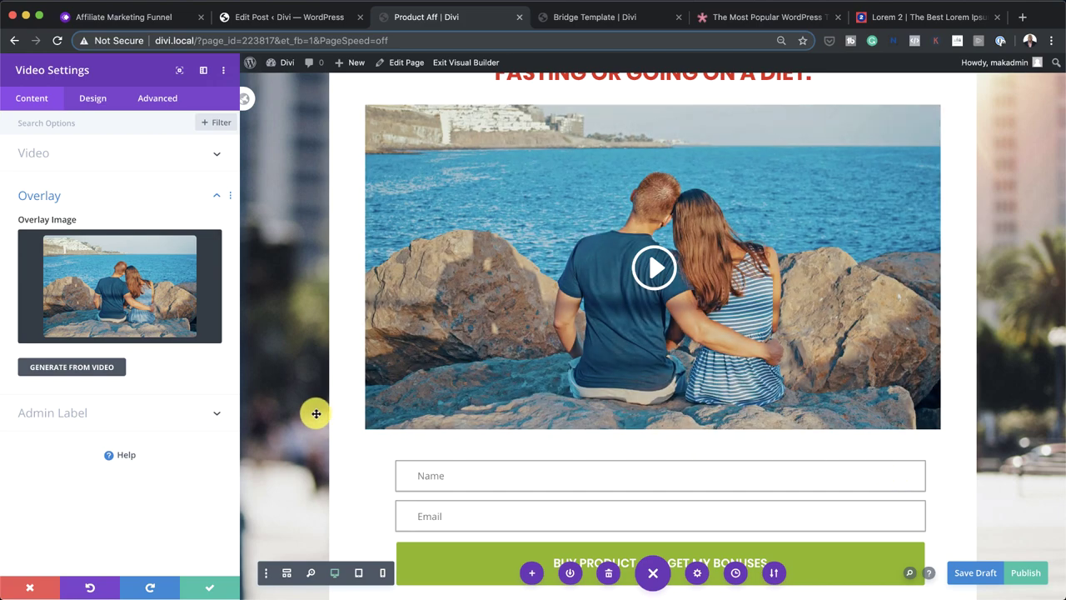
scroll(319, 414, up, 4)
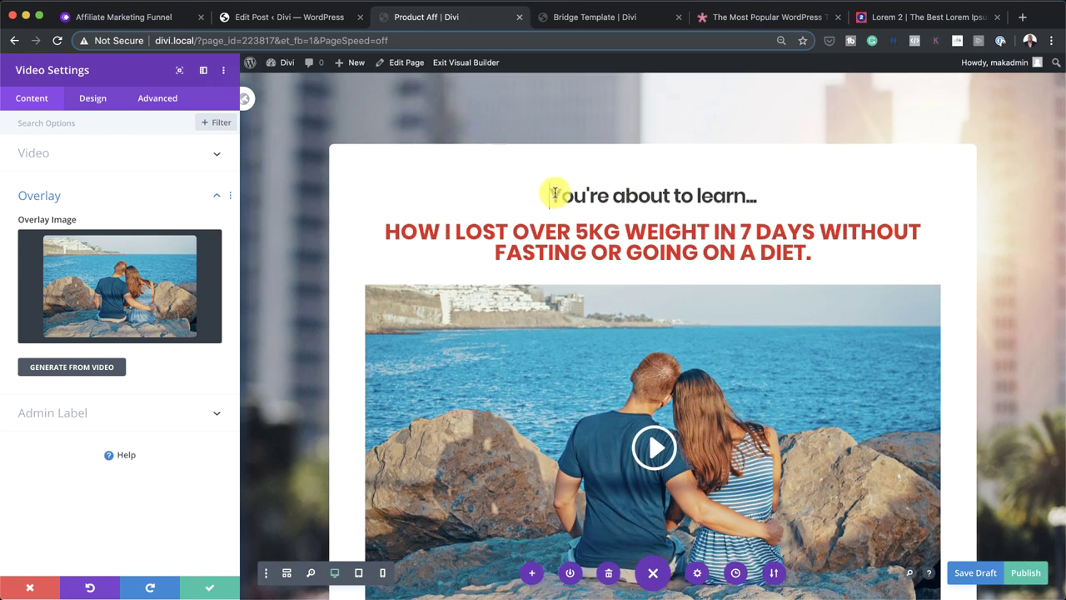
drag(551, 195, 631, 195)
click(492, 247)
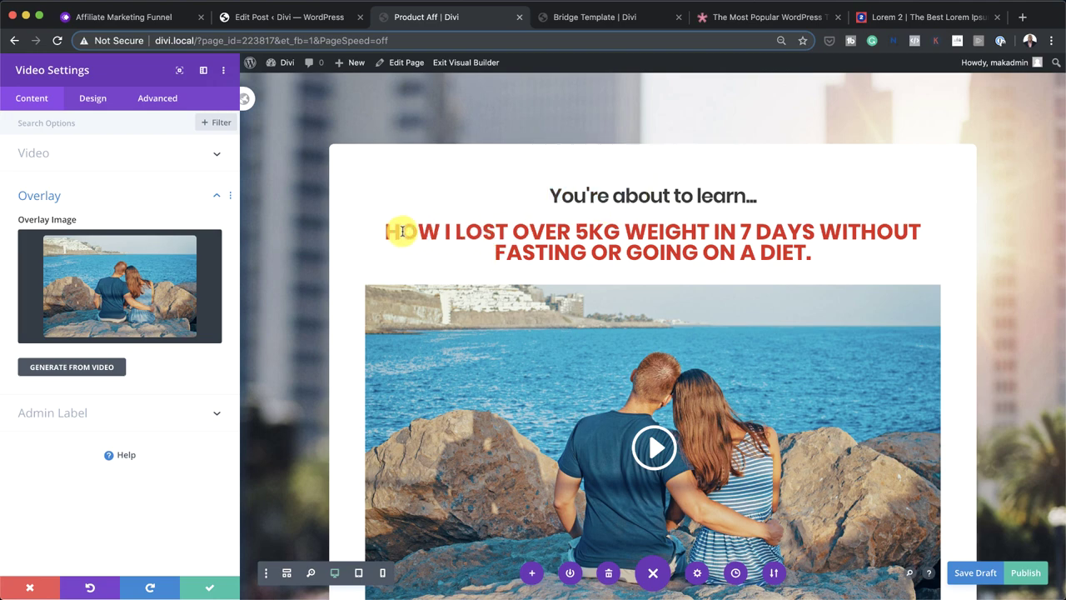
click(210, 587)
Step: Rename the second bonus heading to BONUS TWO and the third bonus heading to BONUS THREE
scroll(254, 450, down, 5)
scroll(252, 454, down, 10)
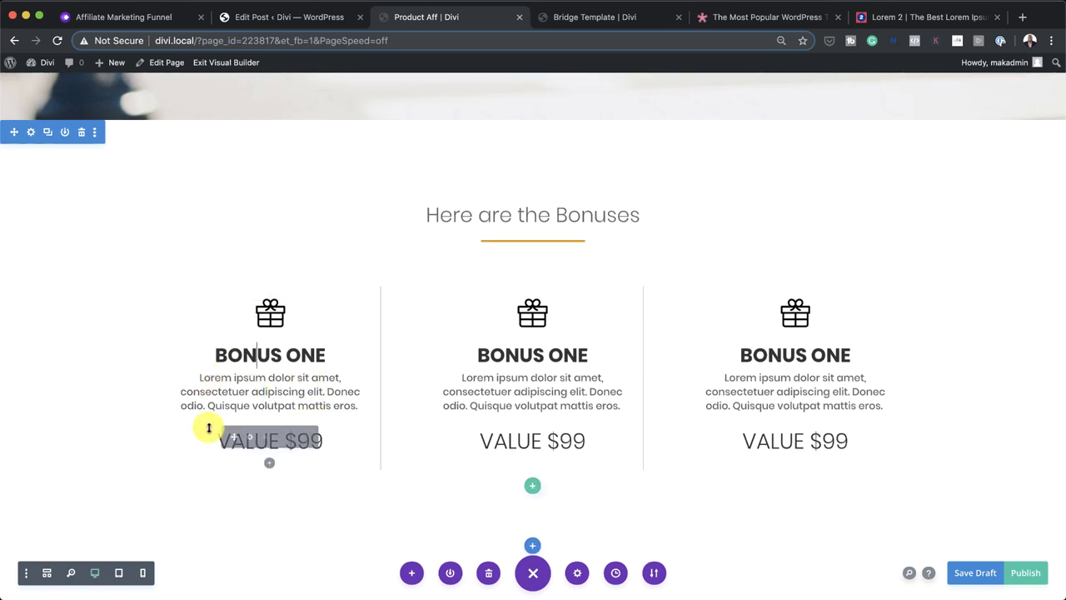
click(555, 355)
drag(555, 354, 587, 351)
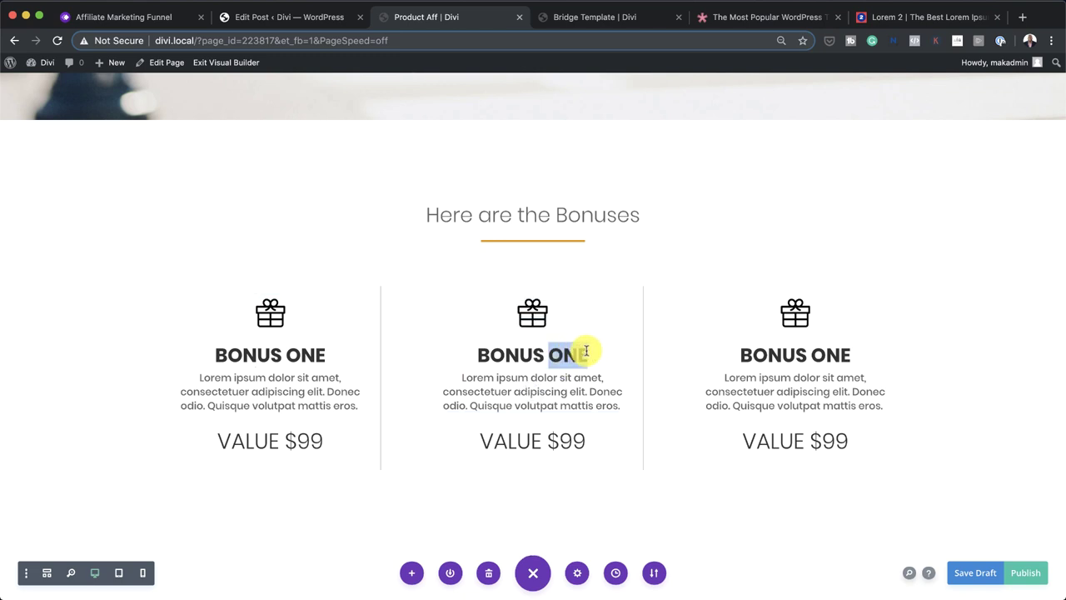
text(TWO)
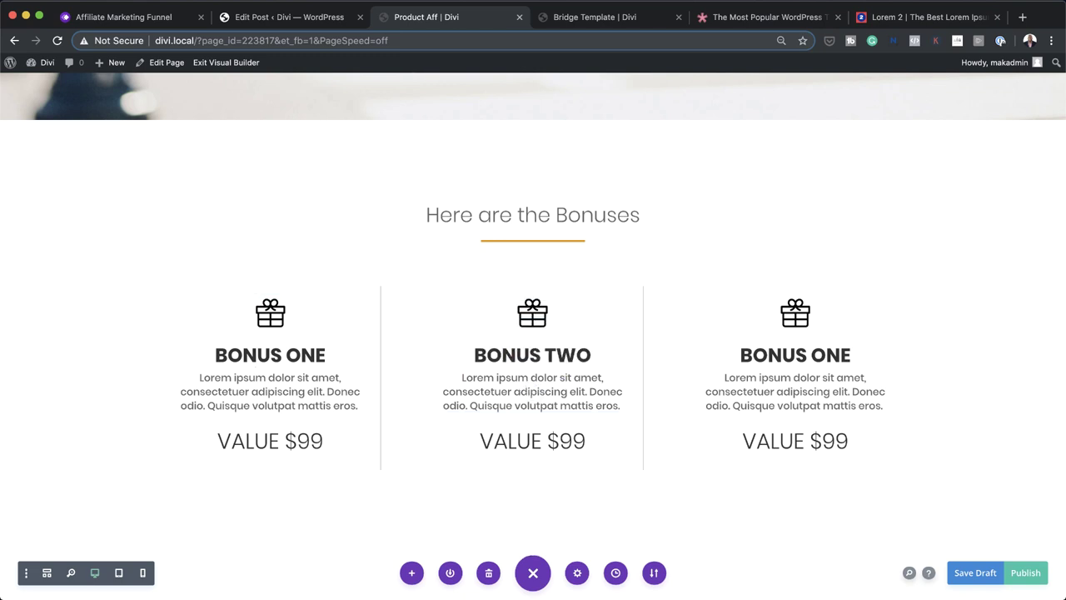
drag(812, 352, 850, 353)
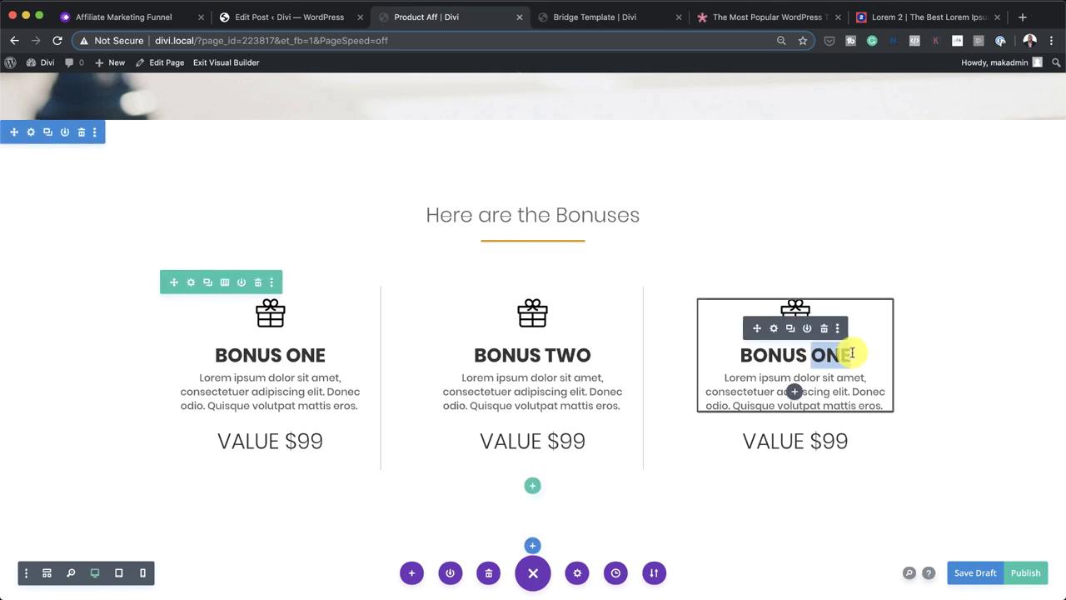
text(THREE)
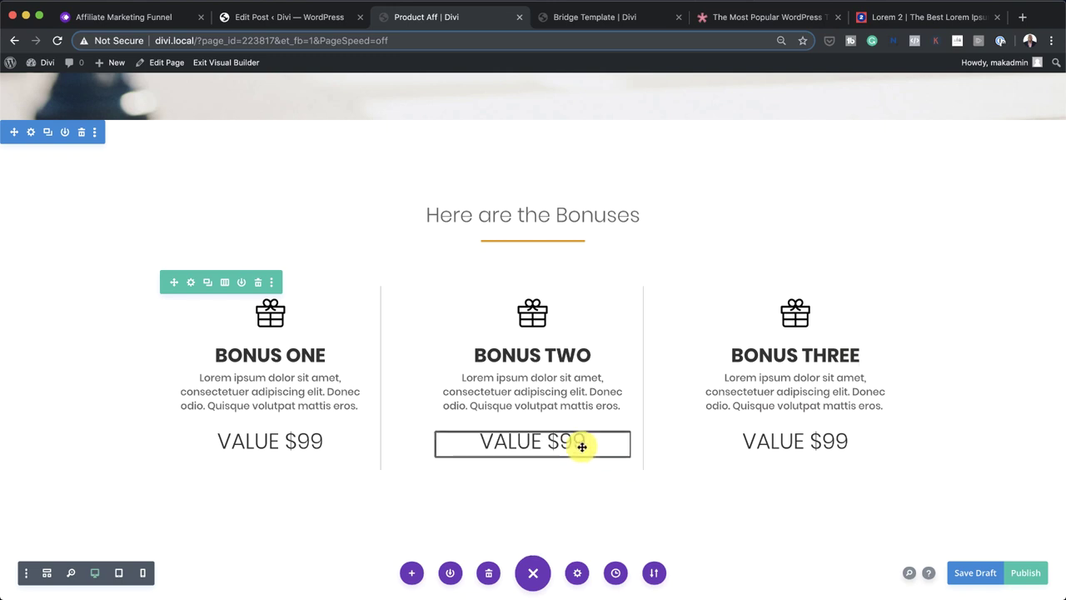
Step: Publish the bridge page and exit the visual builder to see the live version
mouse_move(574, 442)
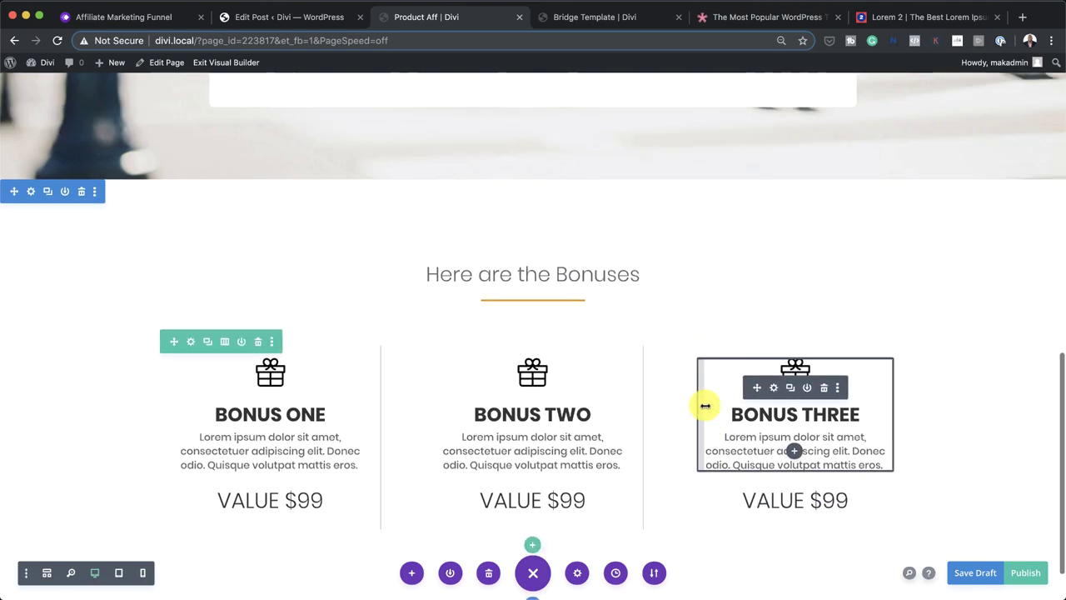
scroll(705, 405, up, 10)
scroll(861, 464, down, 2)
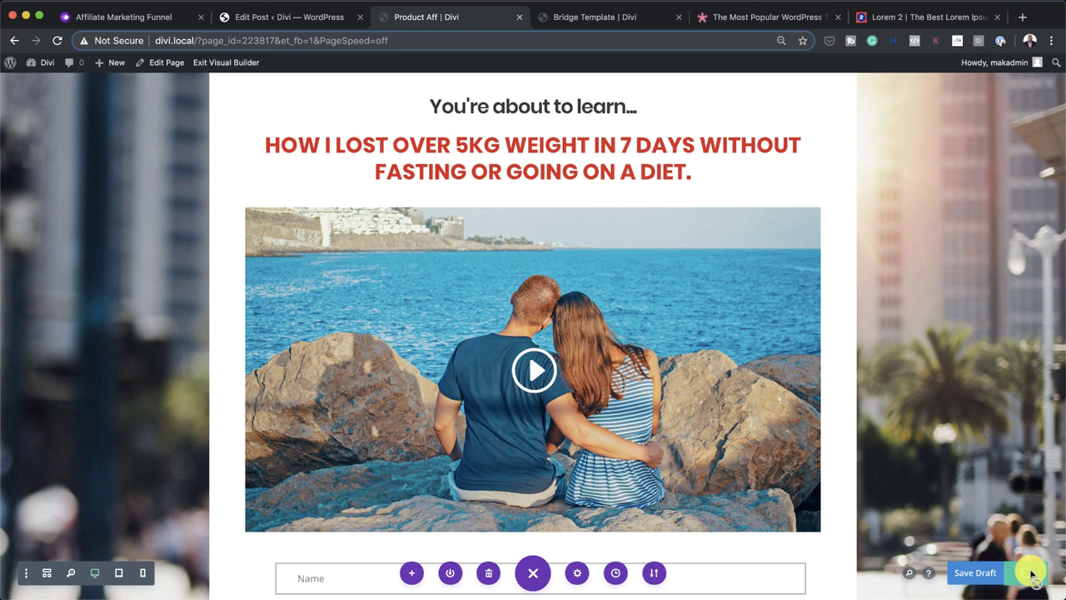
click(247, 65)
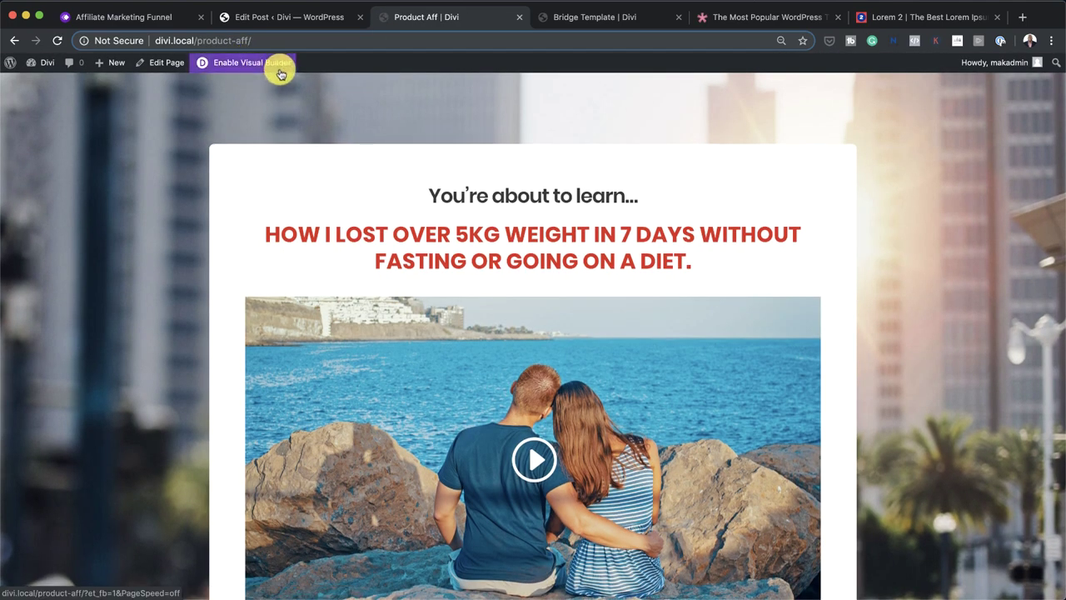
Step: Copy the live bridge page's address and link the words "Quisque volutpat mattis eros" in the Product Review post to it
click(301, 40)
key(super+c)
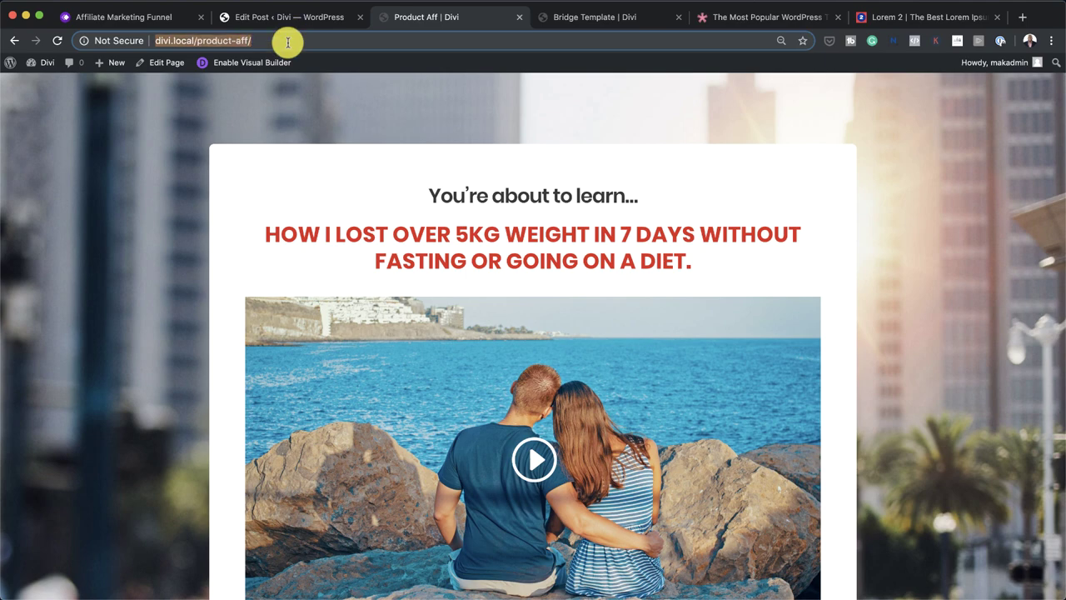
click(333, 23)
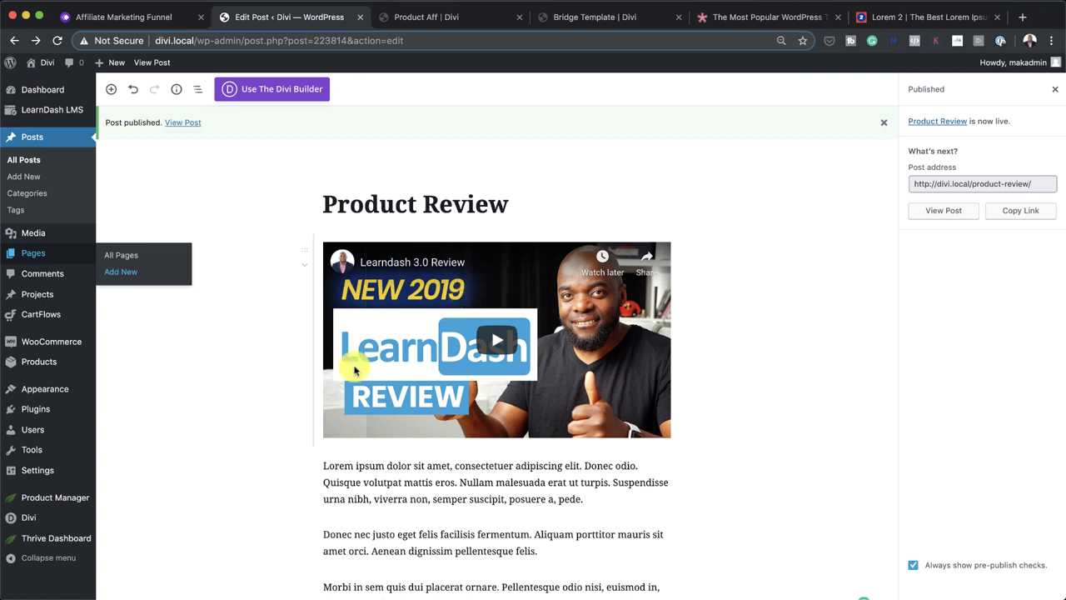
scroll(316, 375, down, 1)
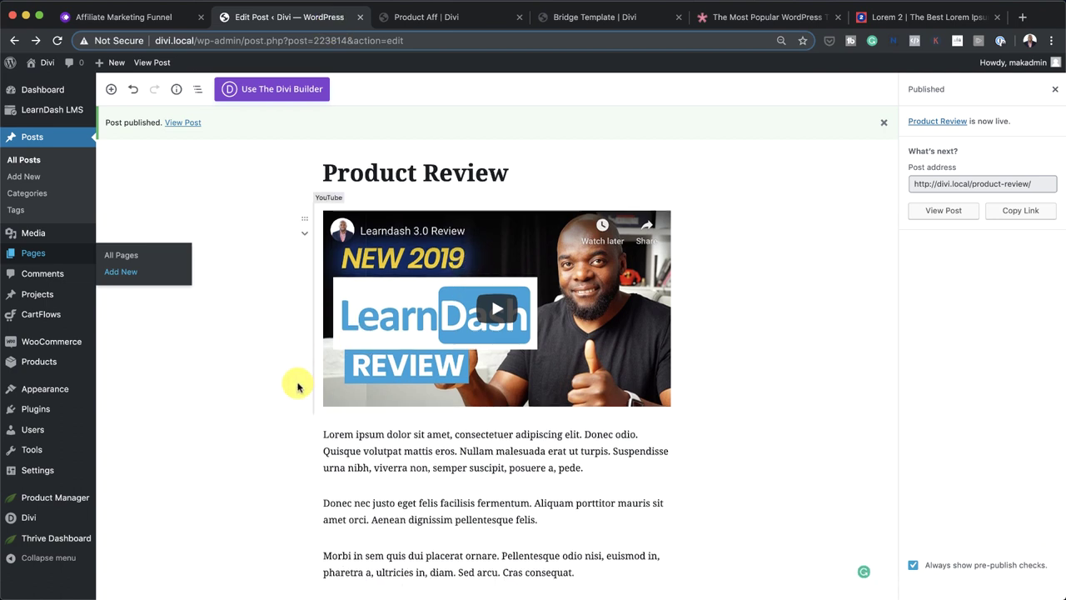
click(408, 435)
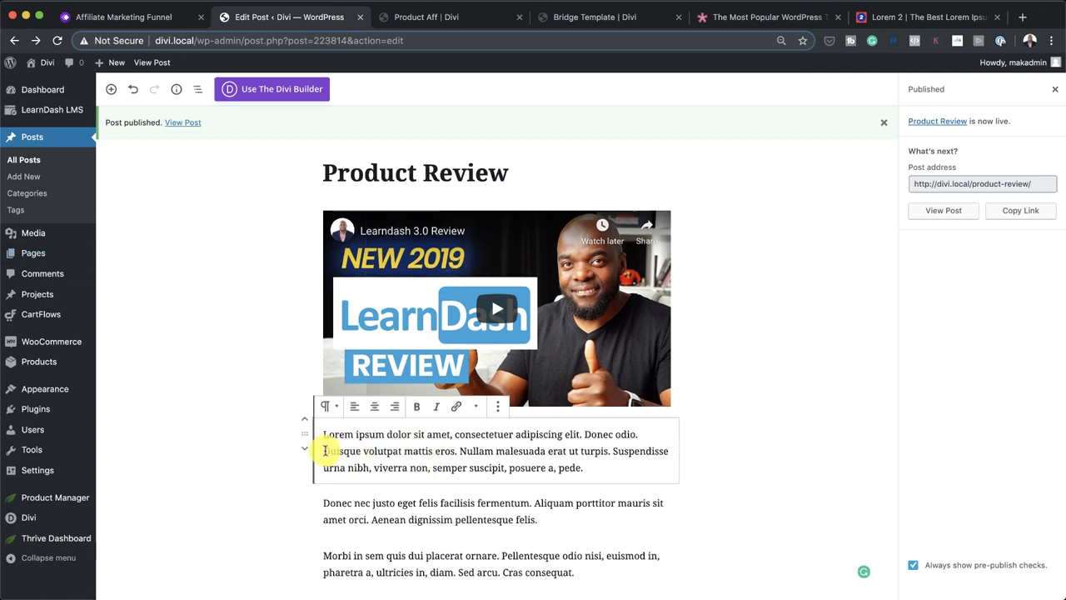
drag(324, 450, 457, 452)
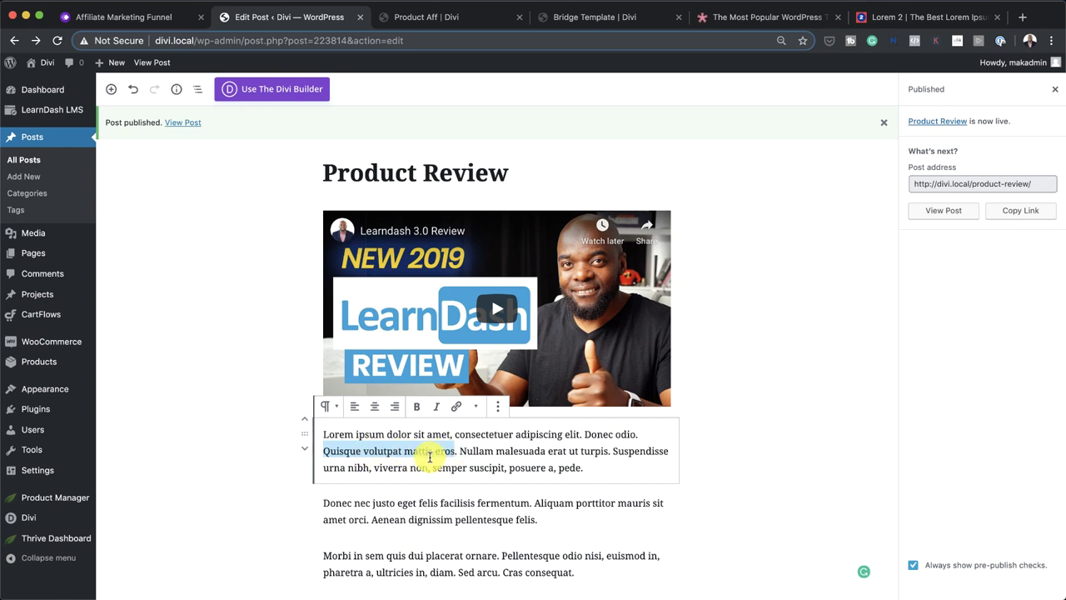
click(455, 406)
key(super+v)
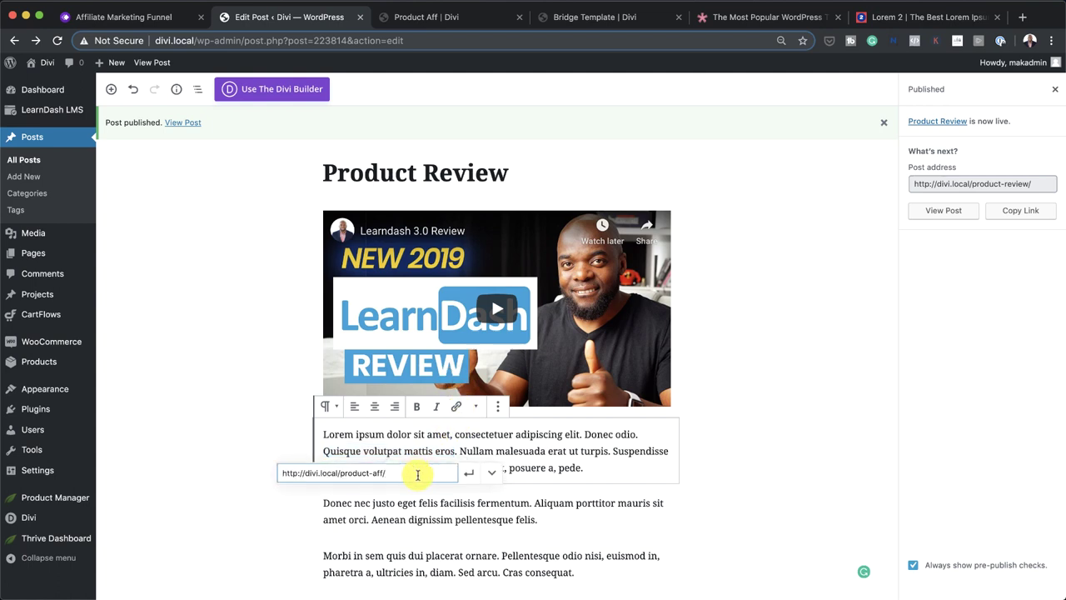
click(469, 473)
click(215, 456)
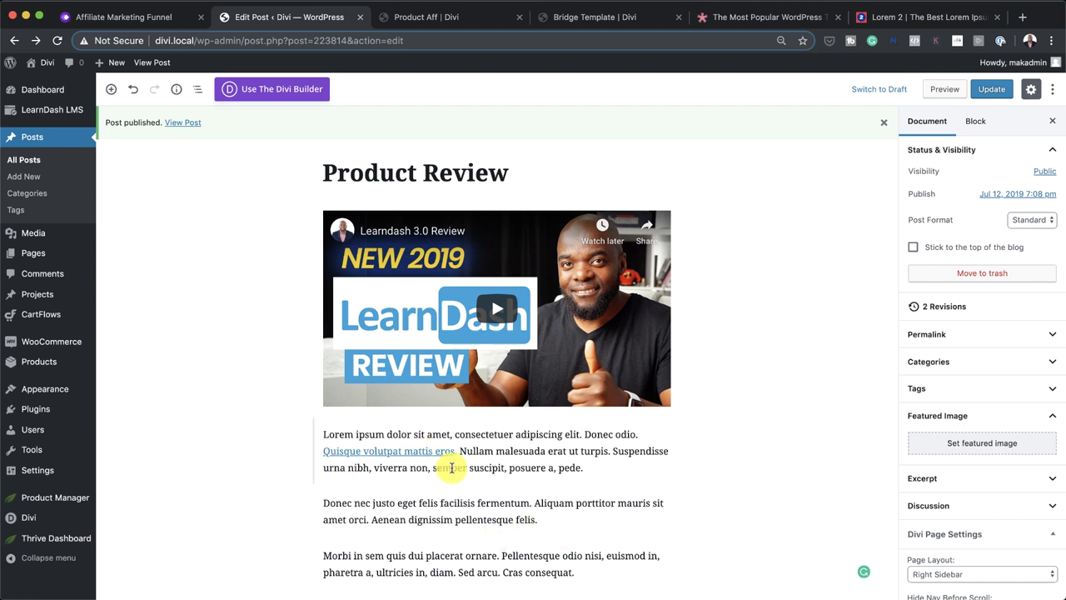
Step: Update the Product Review post and test its new link to the bridge page from the live post
click(992, 90)
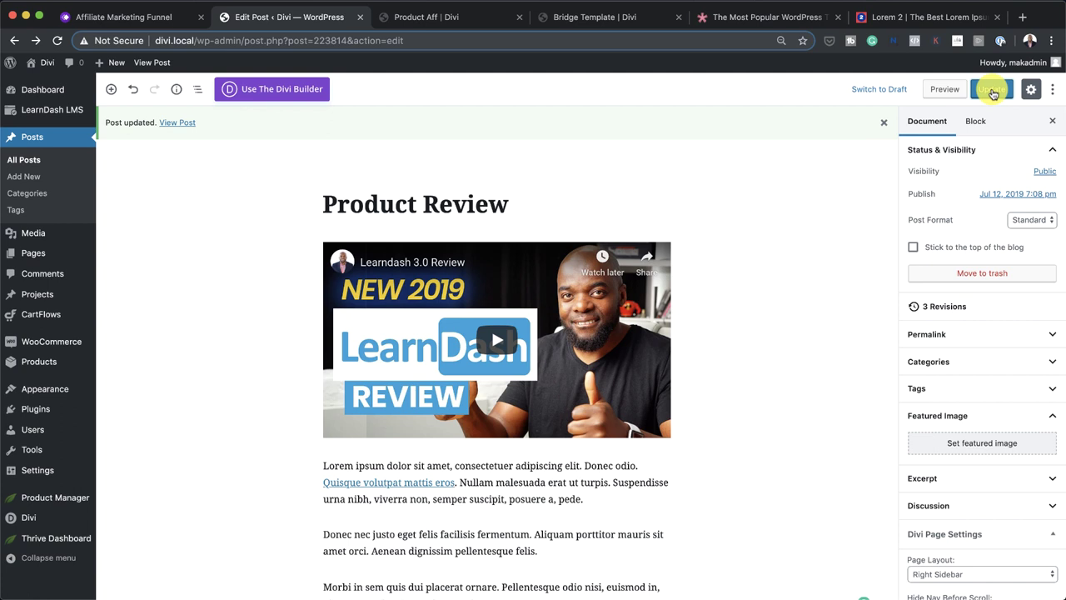
click(177, 123)
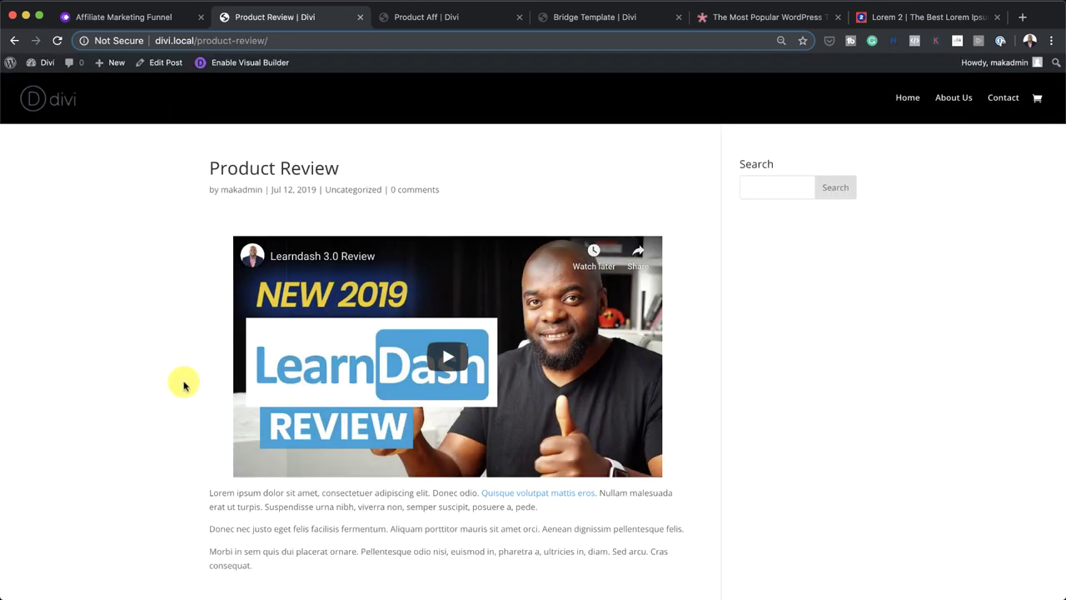
scroll(181, 382, down, 10)
scroll(181, 379, up, 10)
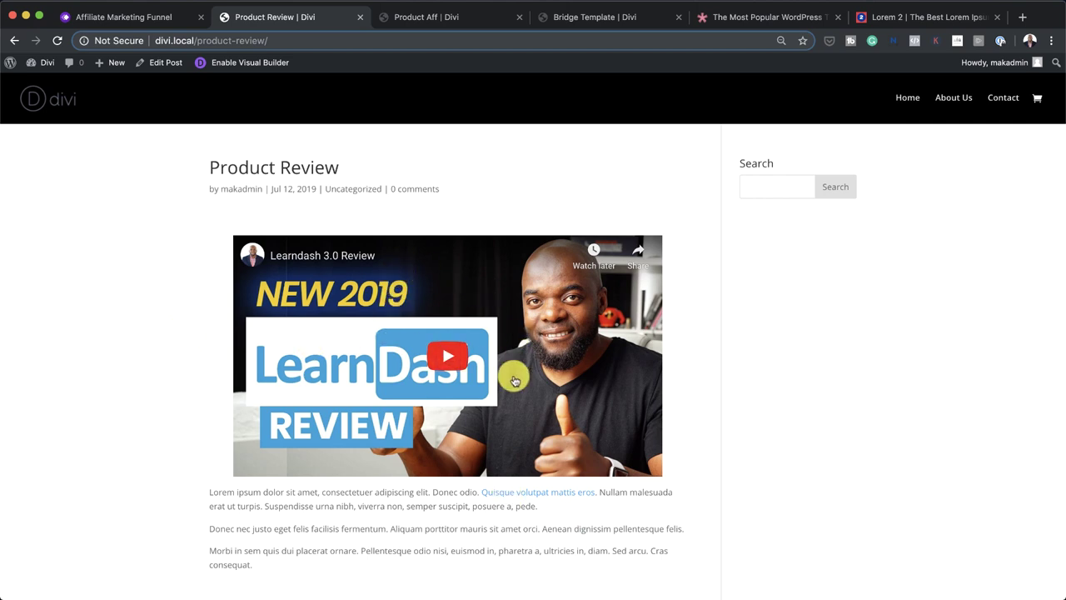
scroll(599, 524, down, 3)
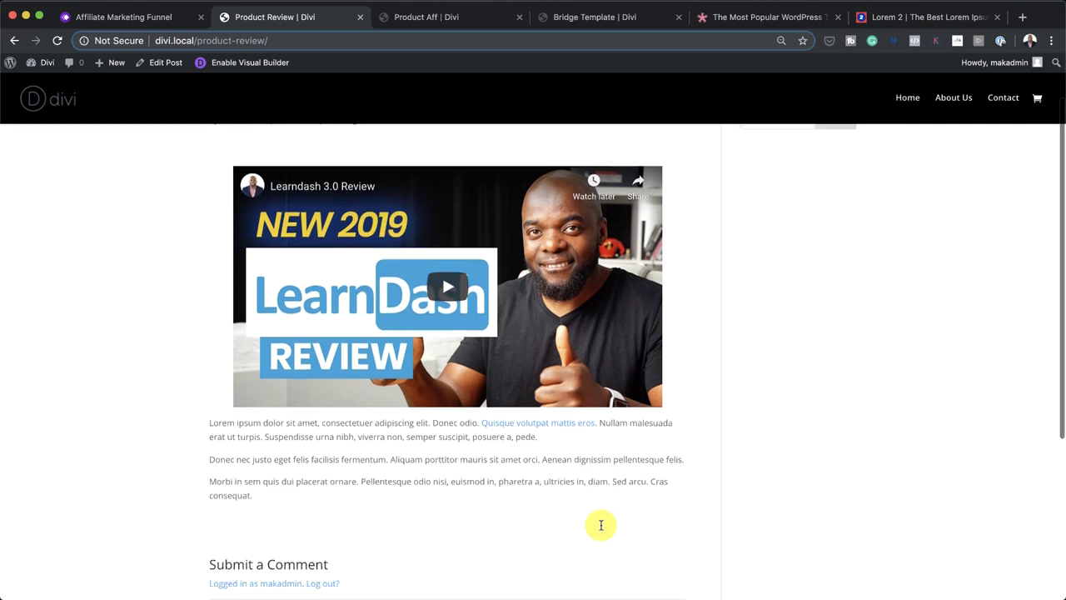
scroll(601, 524, up, 3)
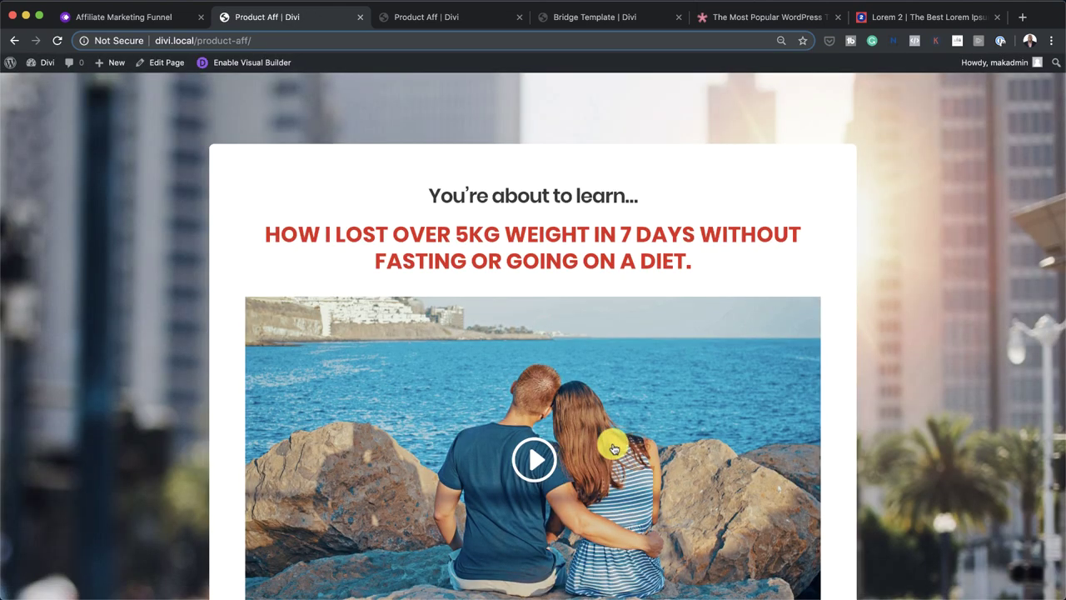
Step: Fill in the bridge page's opt-in form with a first name and an email address
scroll(624, 434, down, 3)
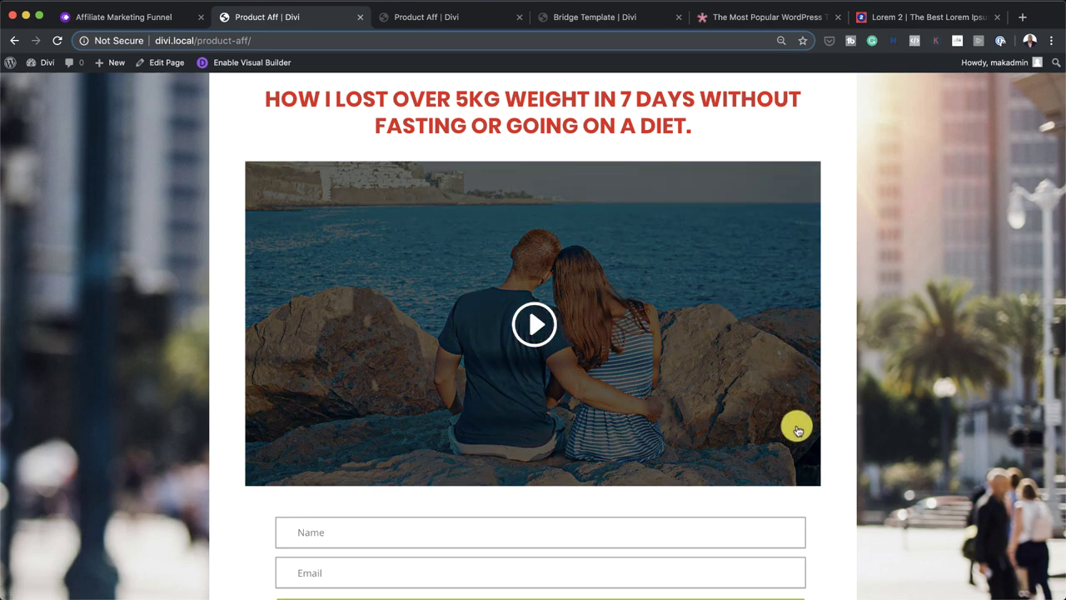
scroll(744, 455, down, 3)
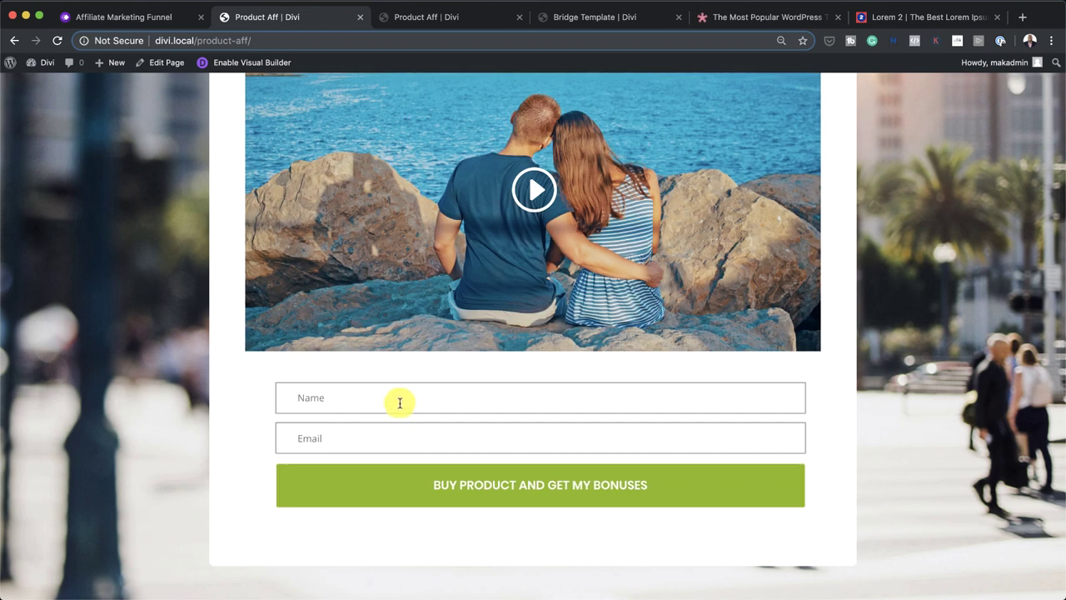
click(395, 401)
click(373, 427)
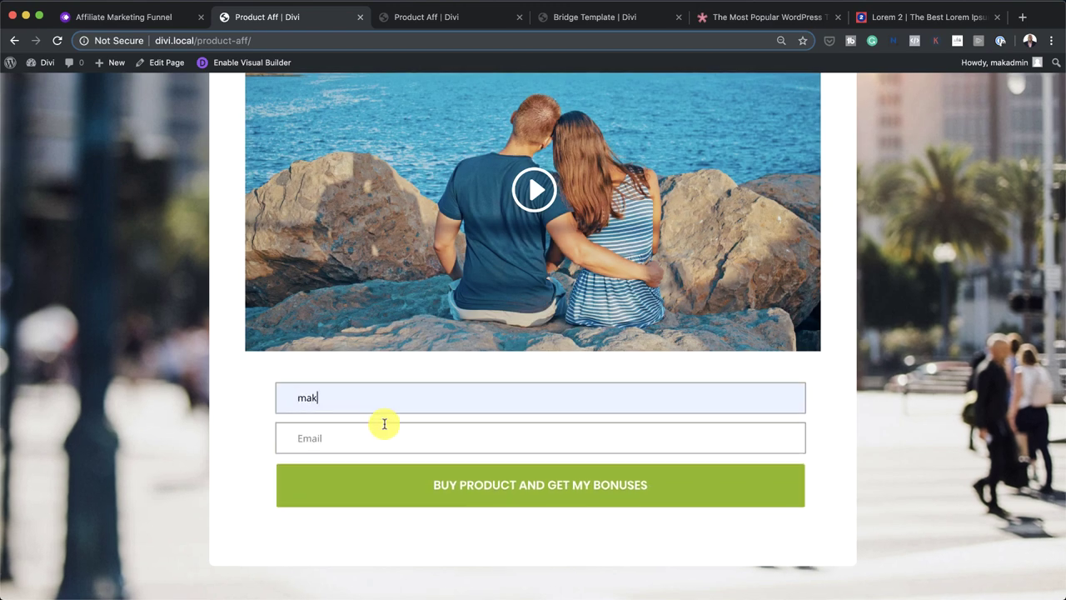
click(429, 432)
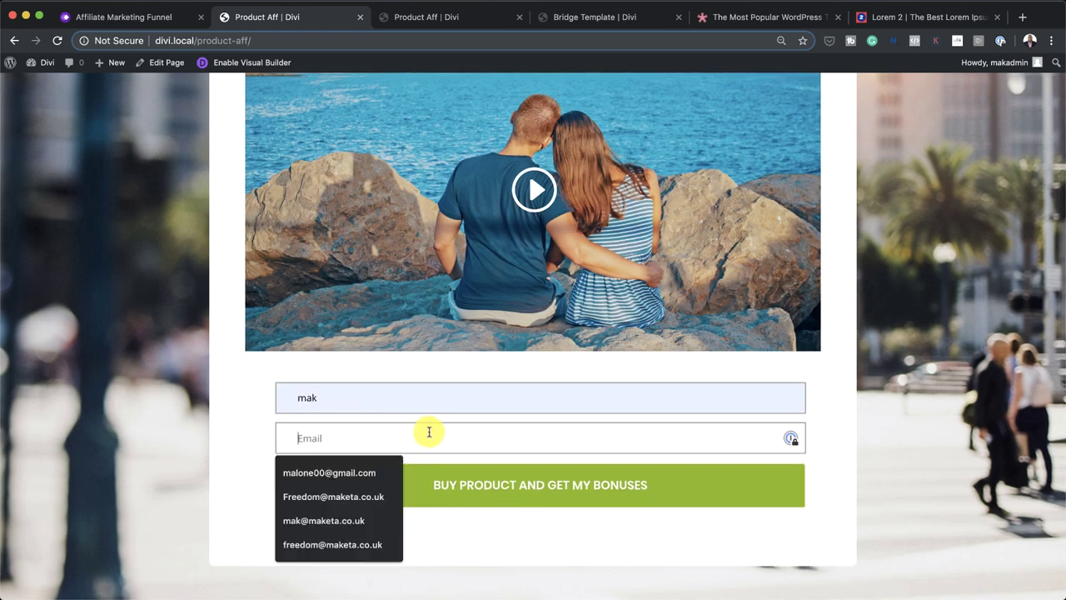
click(372, 473)
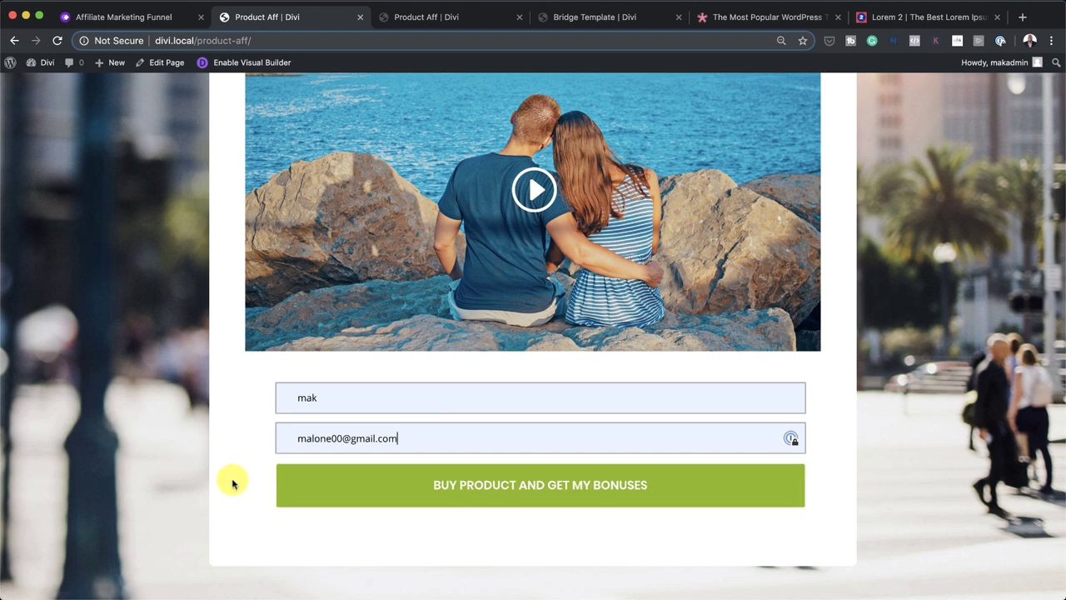